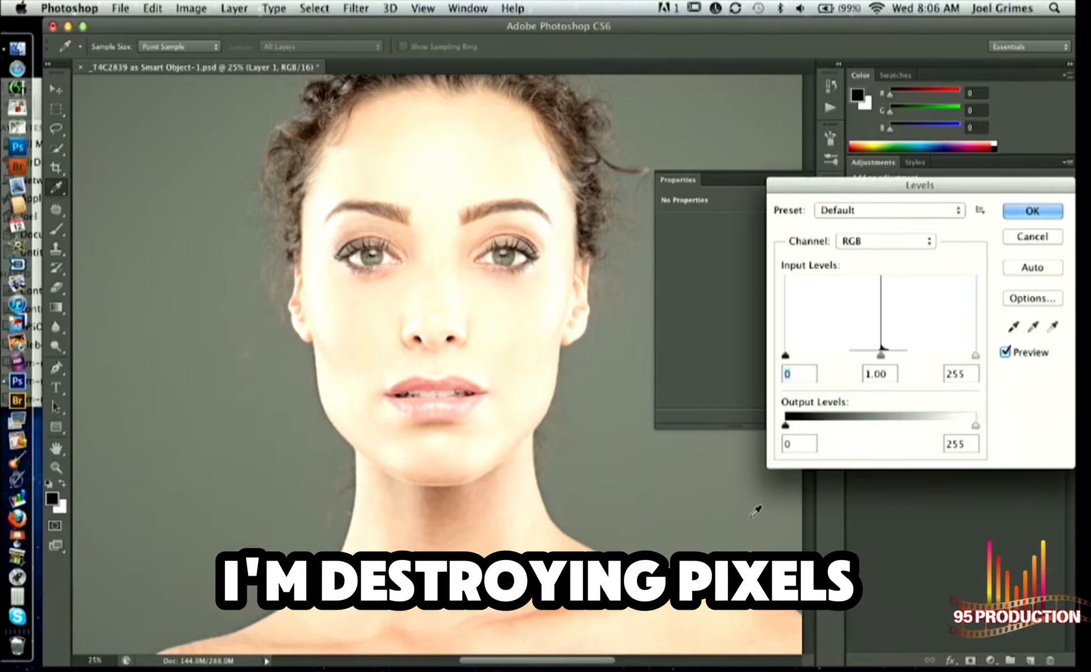
- Cancel the direct Levels adjustment and add Levels and Hue/Saturation adjustment layers above Layer 1 instead
{"action": "left_click", "coordinate": [1034, 237]}
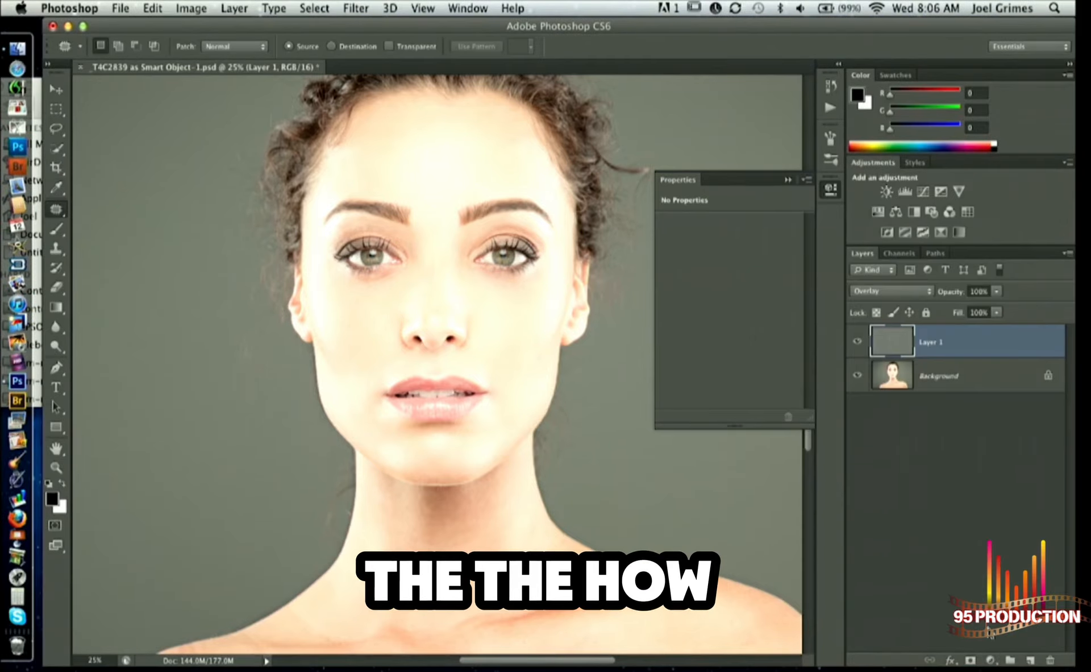
{"action": "left_click", "coordinate": [989, 661]}
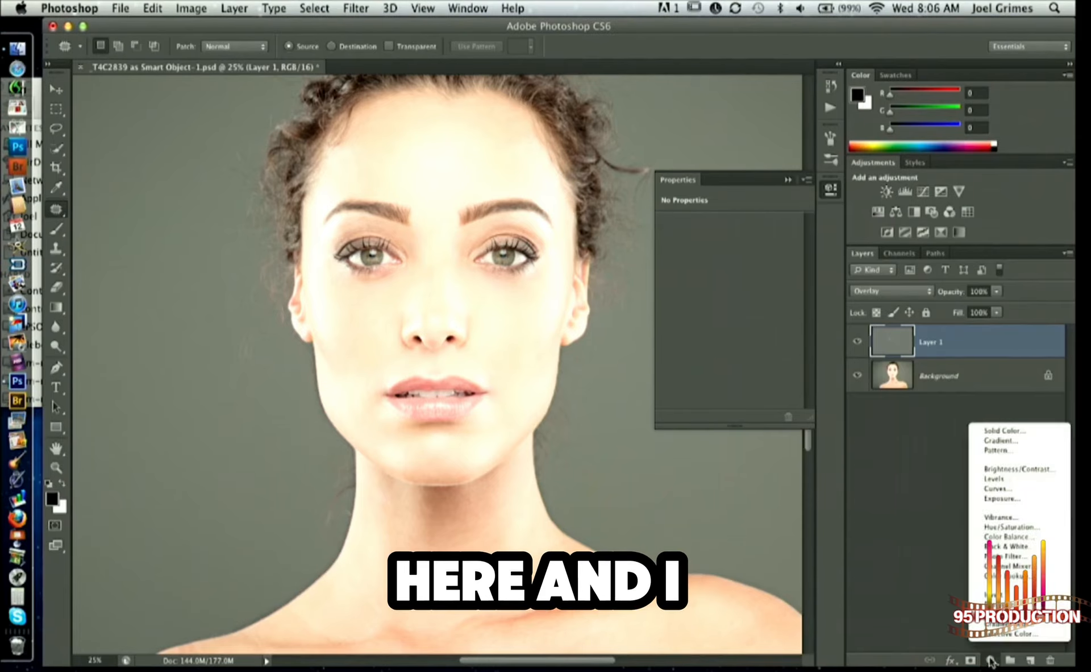
{"action": "left_click", "coordinate": [998, 478]}
{"action": "left_click", "coordinate": [992, 661]}
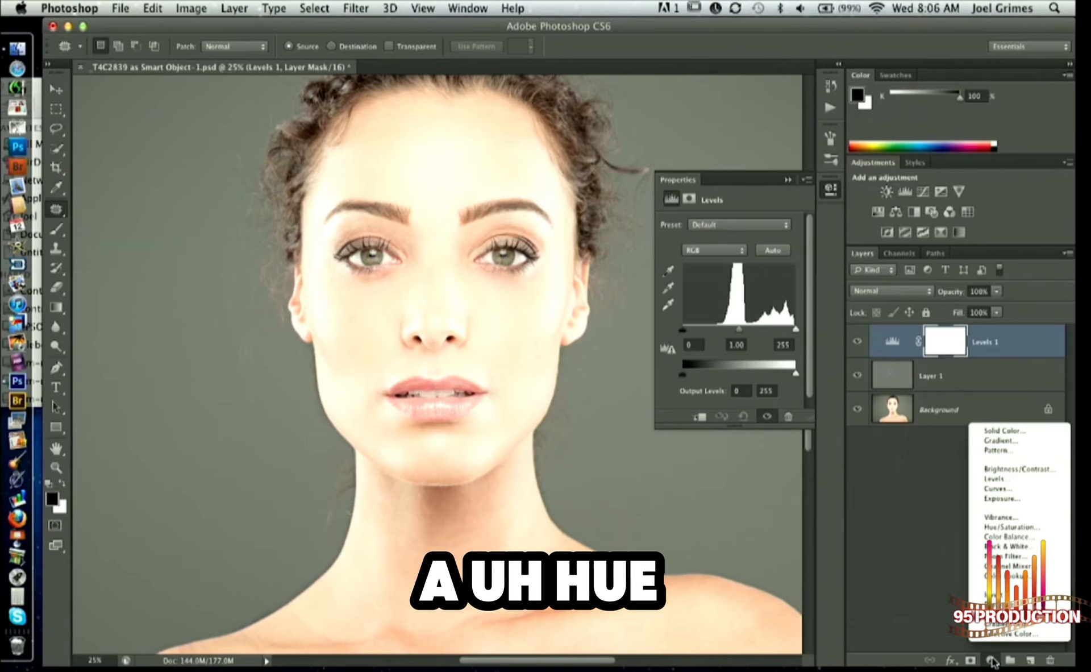
{"action": "left_click", "coordinate": [1005, 527]}
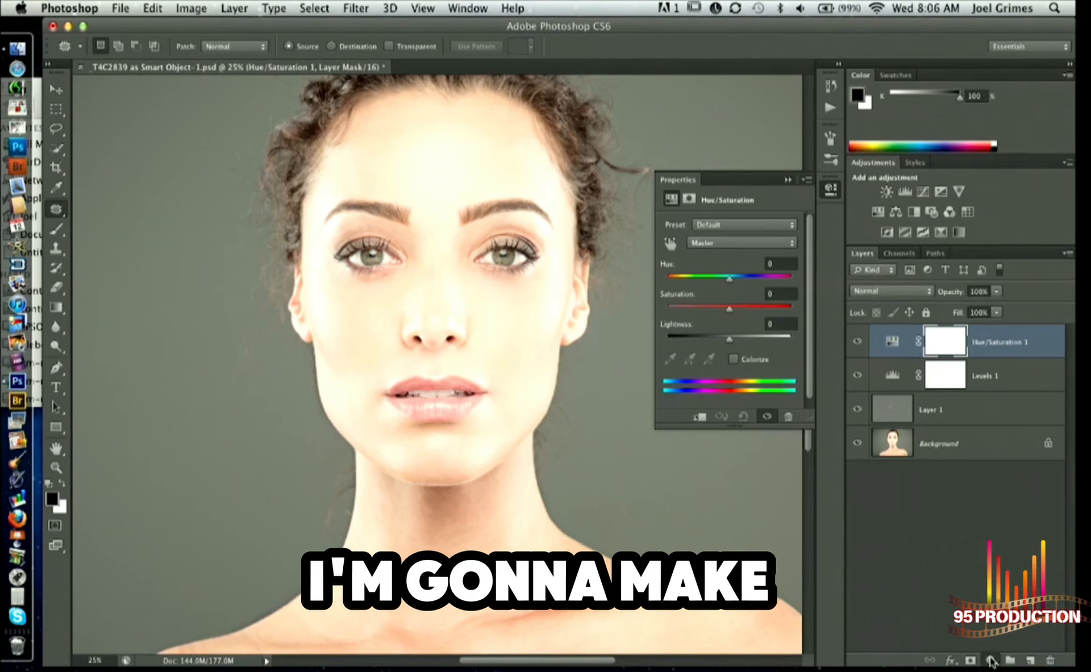
- Add a Black & White and a Photo Filter adjustment layer above the Hue/Saturation layer
{"action": "left_click", "coordinate": [992, 661]}
{"action": "left_click", "coordinate": [1005, 546]}
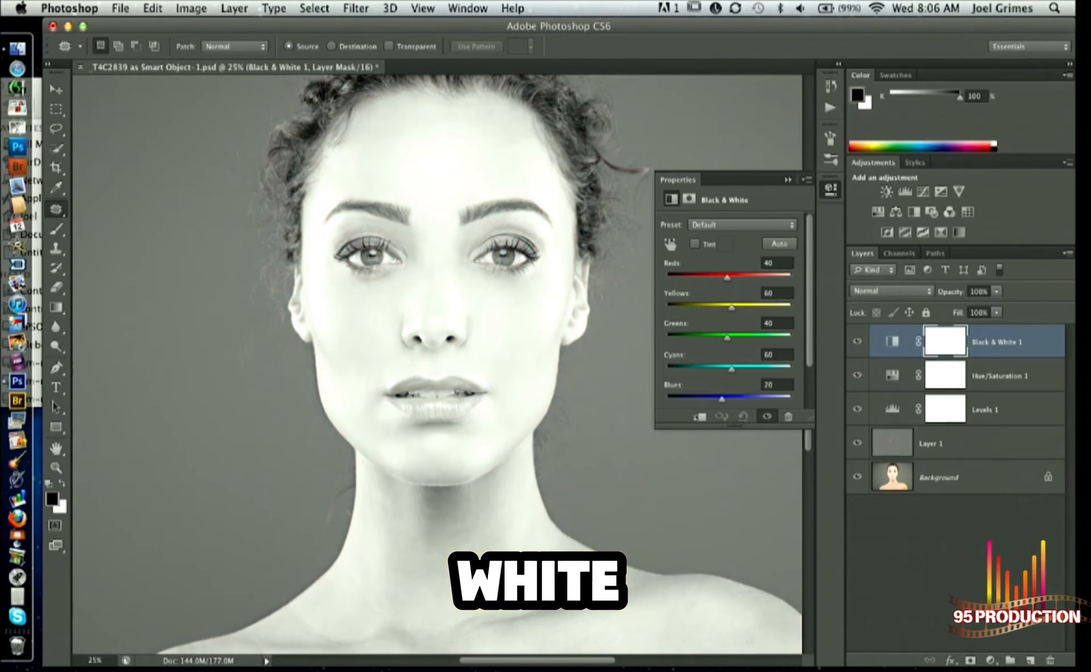
{"action": "left_click", "coordinate": [992, 660]}
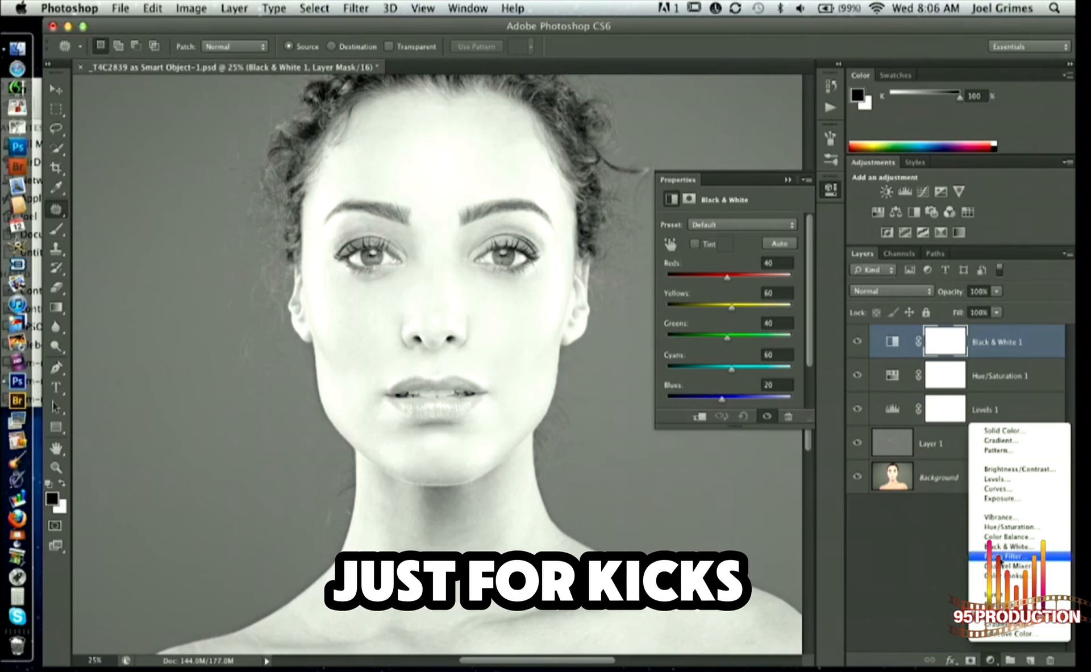
{"action": "left_click", "coordinate": [998, 556]}
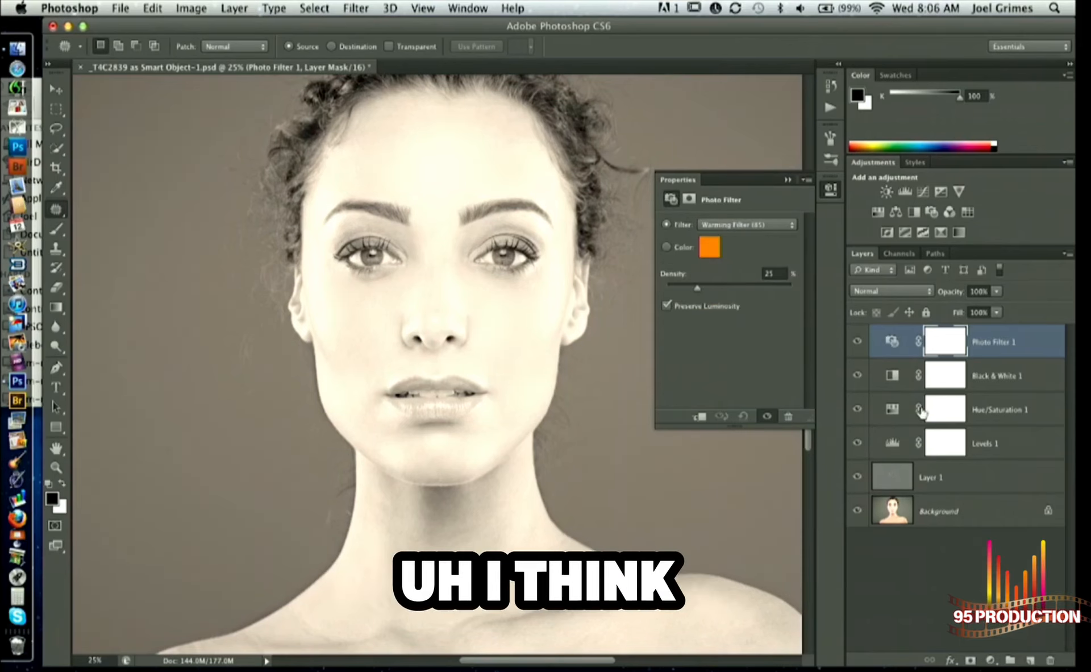
- Hide the Photo Filter and Black & White layers, and set the Levels layer's input levels to 20, 1.03 and 253
{"action": "left_click", "coordinate": [857, 341]}
{"action": "left_click", "coordinate": [857, 376]}
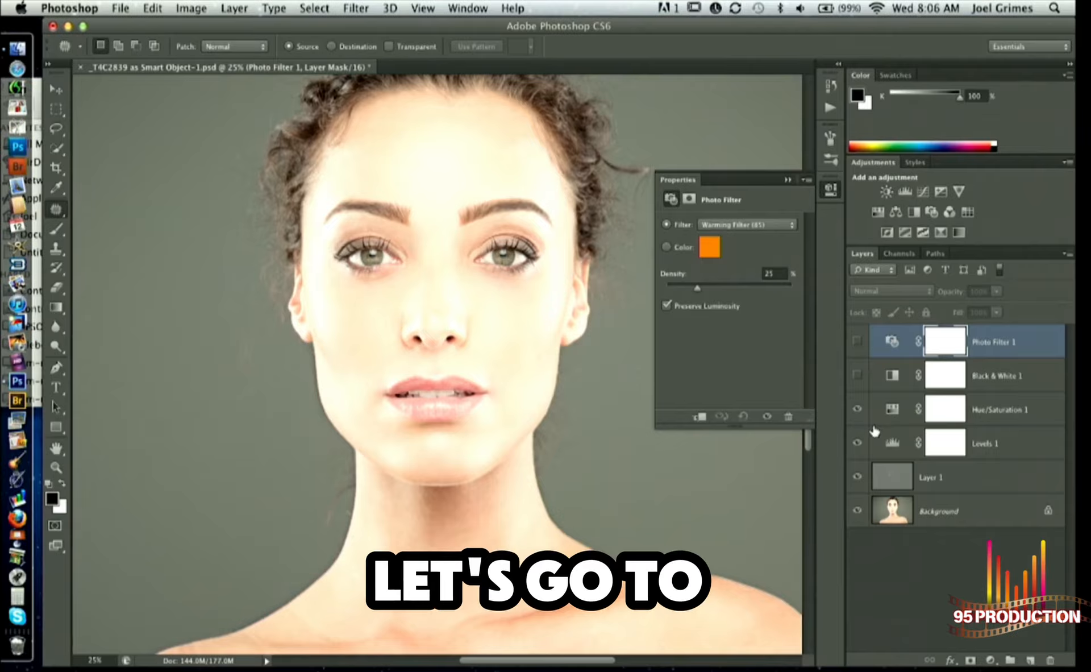
{"action": "left_click", "coordinate": [878, 443]}
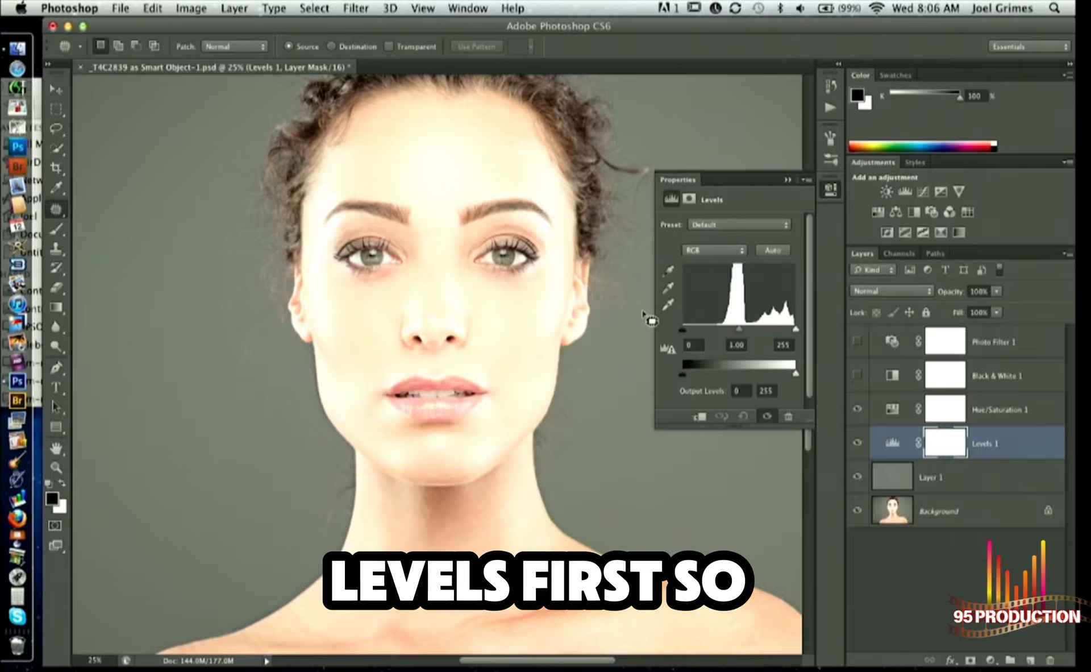
{"action": "key", "text": "super+minus"}
{"action": "key", "text": "super+minus"}
{"action": "key", "text": "super+minus"}
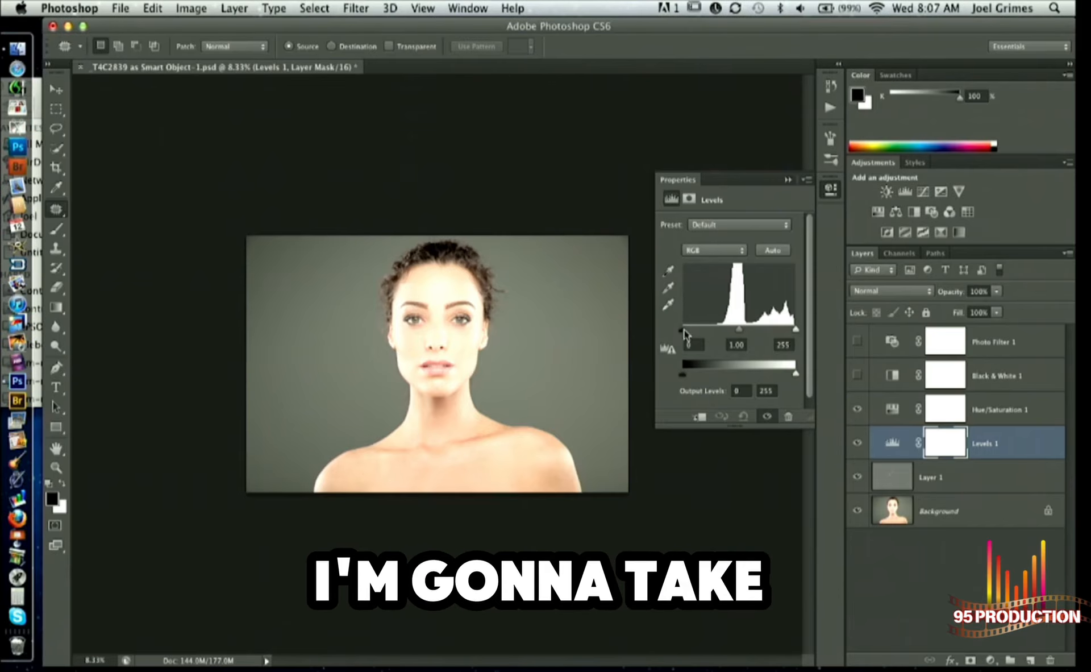
{"action": "left_click_drag", "start_coordinate": [686, 332], "coordinate": [691, 324]}
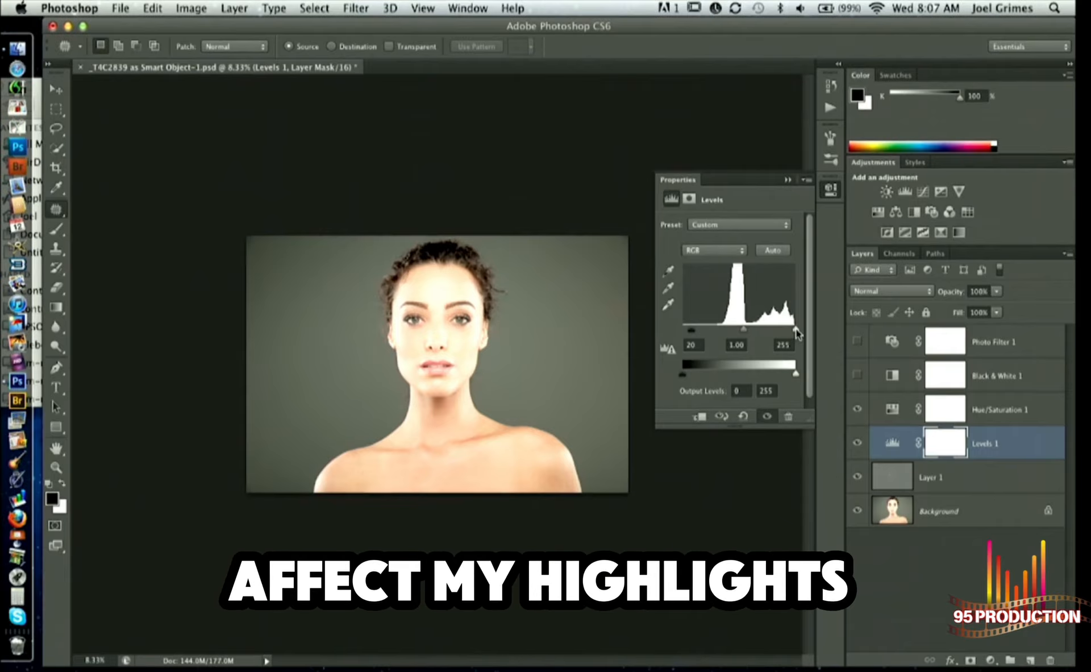
{"action": "left_click_drag", "start_coordinate": [796, 329], "coordinate": [741, 329]}
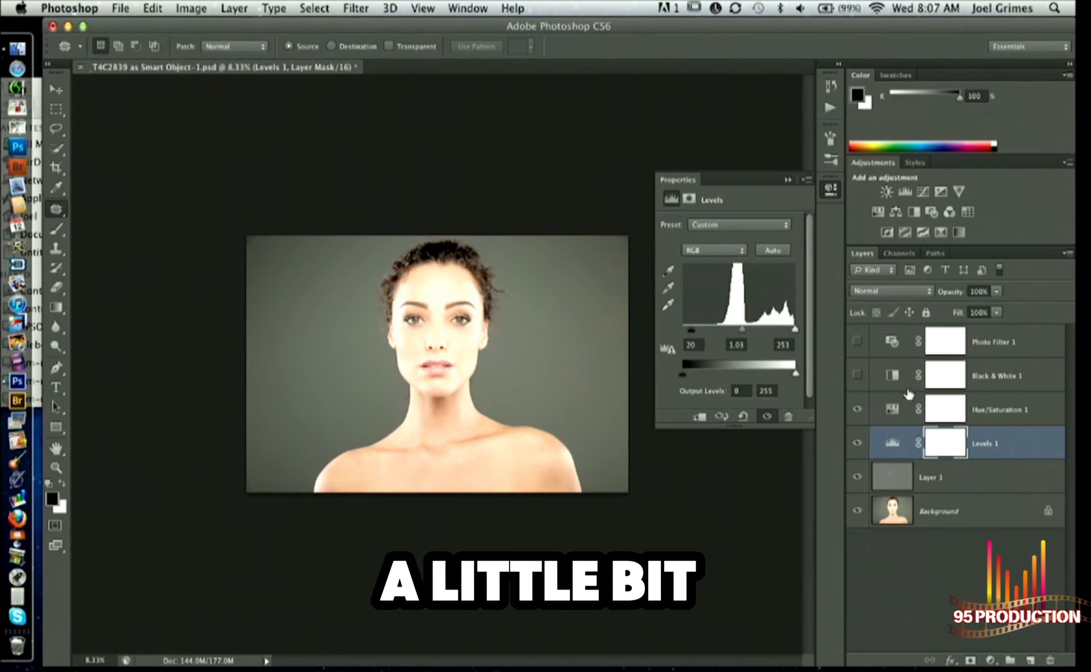
- Show the Black & White layer and blend it in Soft Light mode at 21% opacity
{"action": "left_click", "coordinate": [857, 375]}
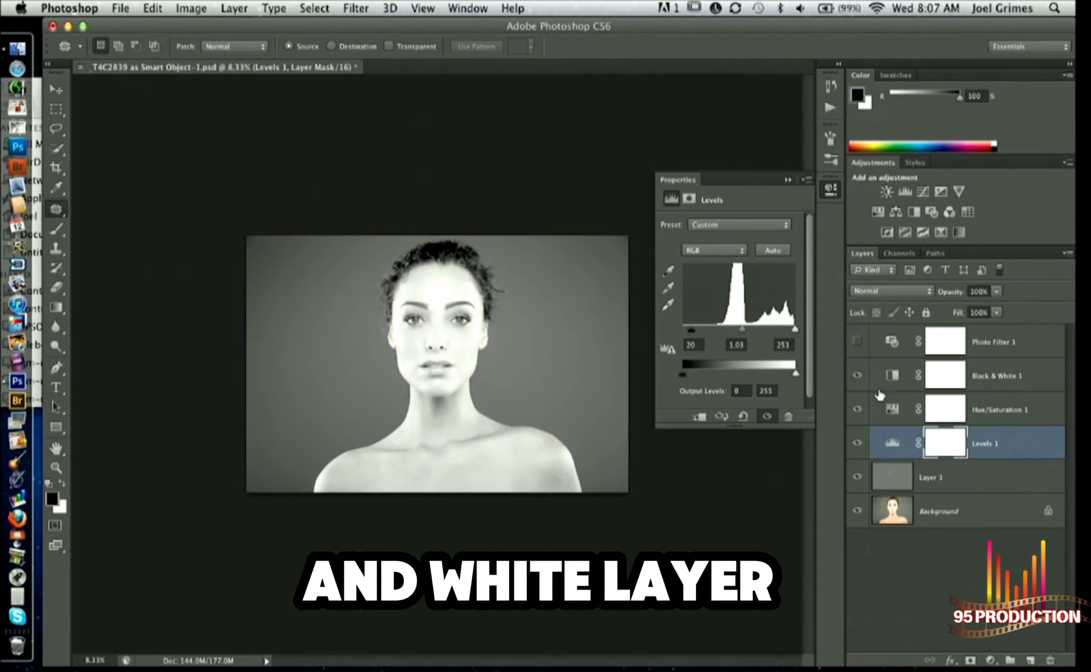
{"action": "left_click", "coordinate": [881, 378]}
{"action": "left_click", "coordinate": [881, 291]}
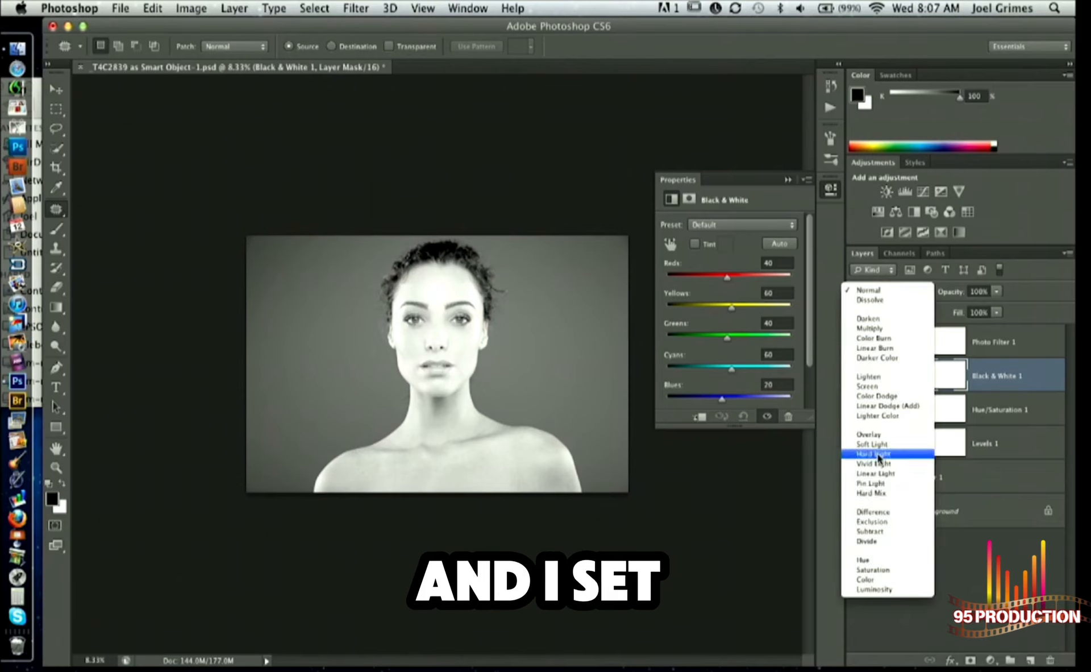
{"action": "left_click", "coordinate": [877, 442]}
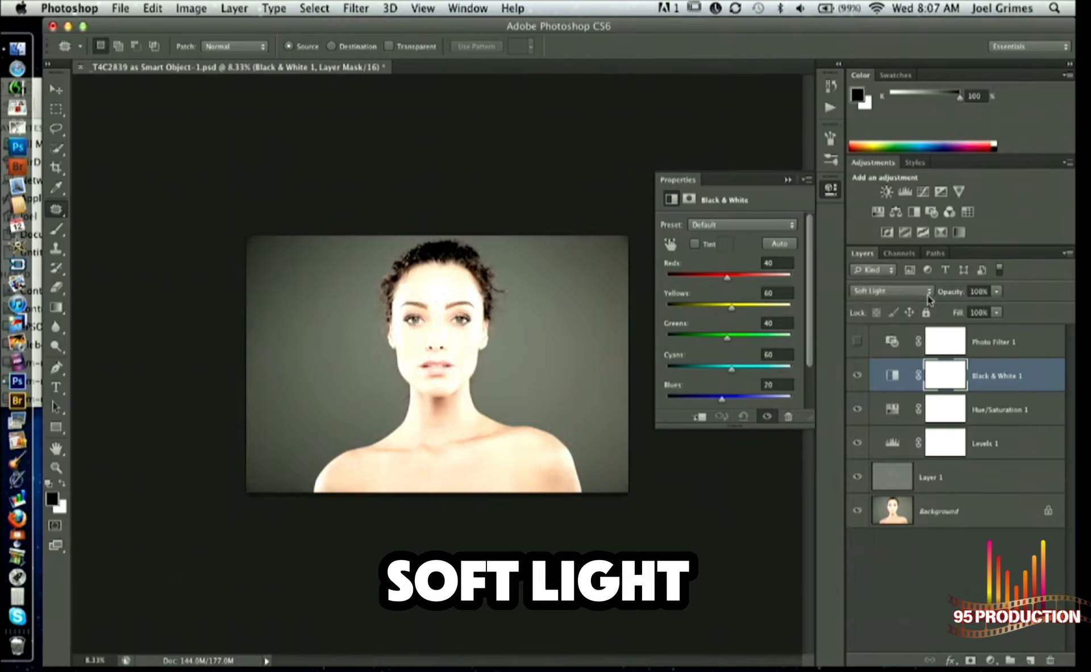
{"action": "left_click_drag", "start_coordinate": [948, 292], "coordinate": [943, 294]}
{"action": "key", "text": "Return"}
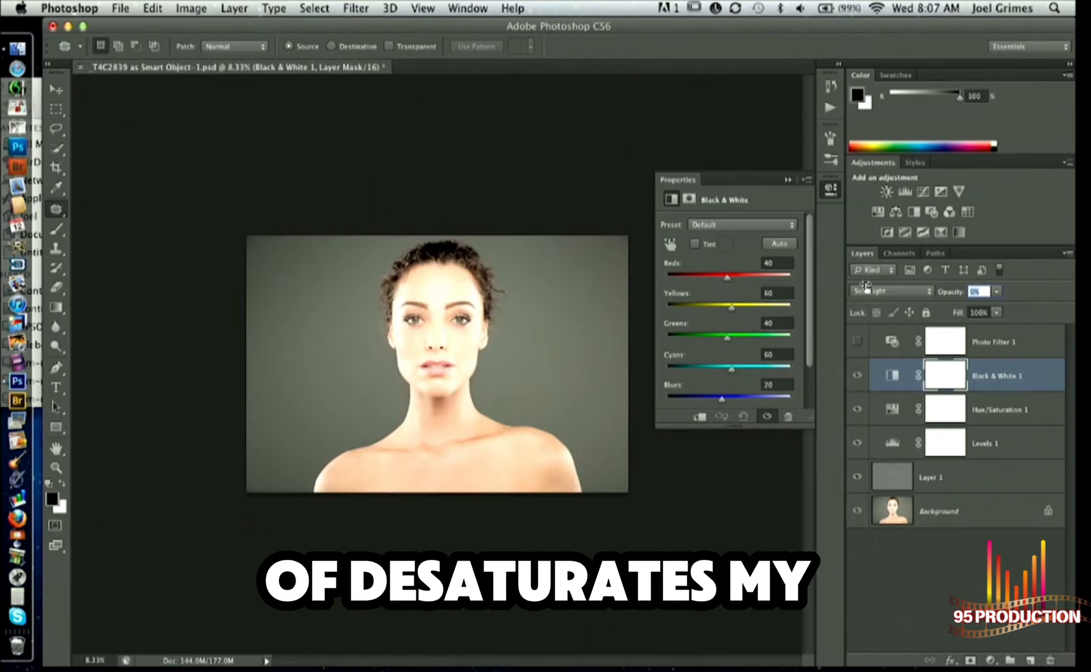
{"action": "left_click_drag", "start_coordinate": [867, 286], "coordinate": [883, 286]}
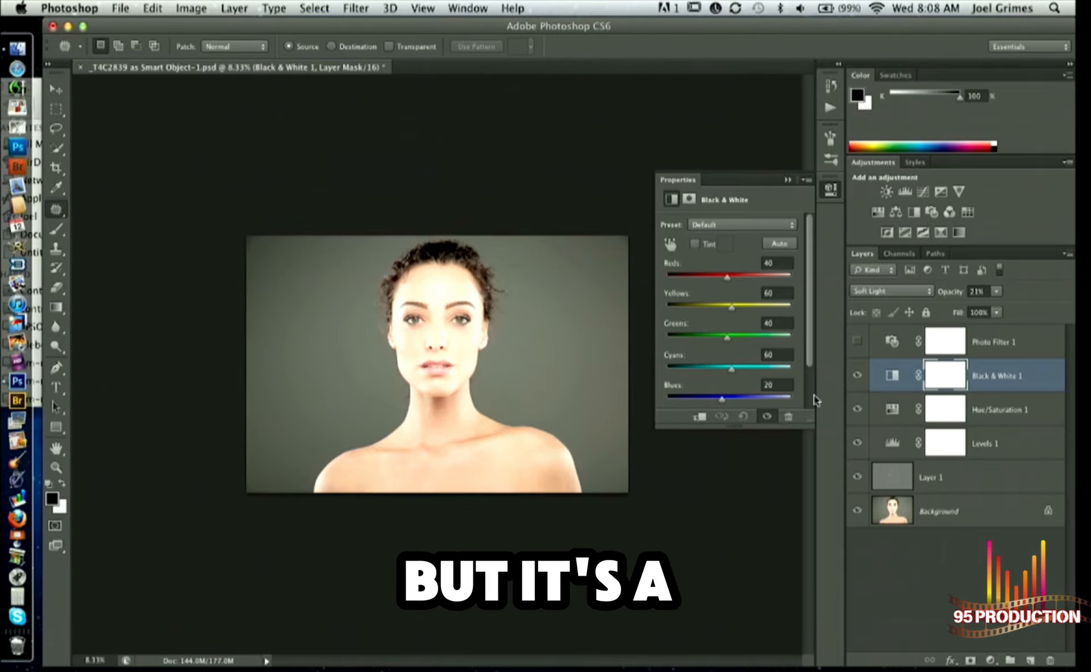
- Set the Levels layer's shadow input to 23 and the Hue/Saturation layer's master saturation to -12
{"action": "left_click", "coordinate": [896, 443]}
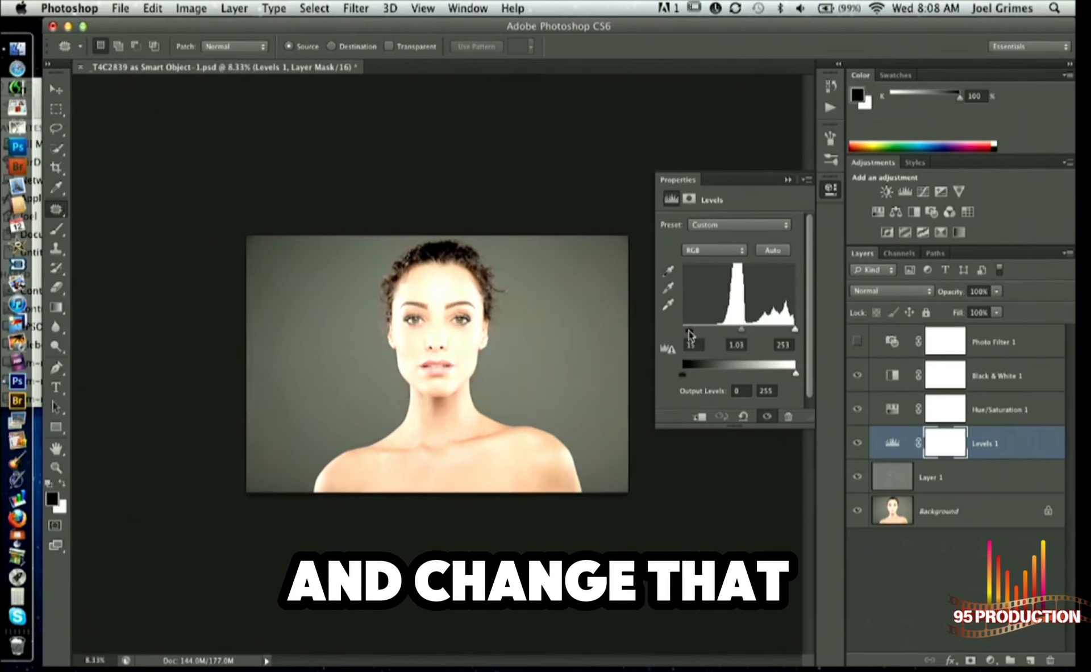
{"action": "left_click_drag", "start_coordinate": [691, 331], "coordinate": [693, 334]}
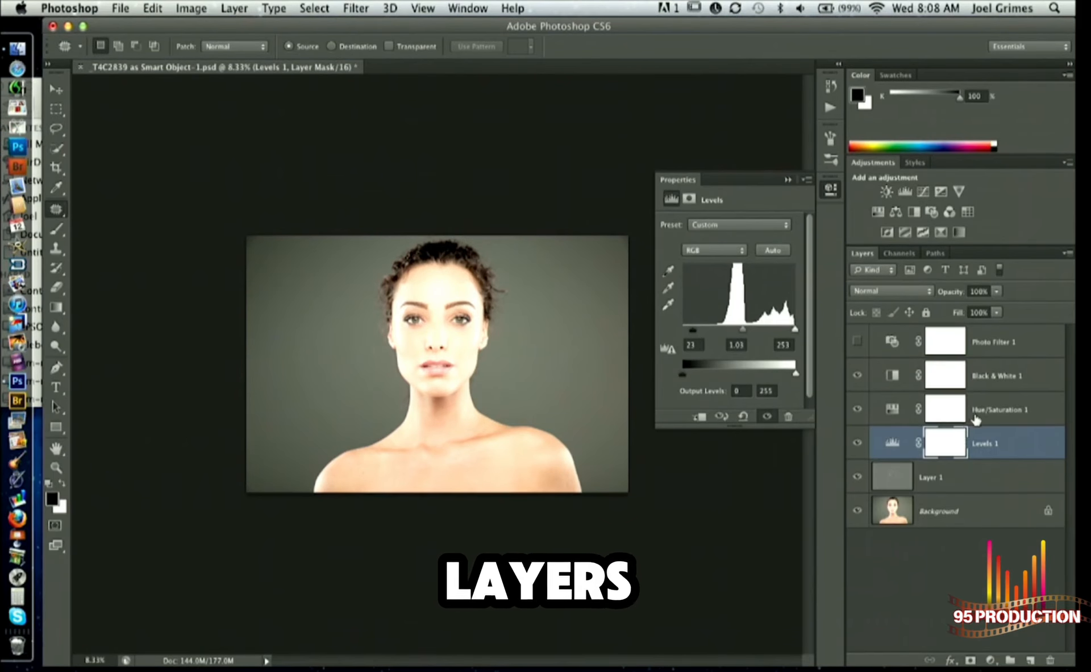
{"action": "left_click", "coordinate": [878, 410]}
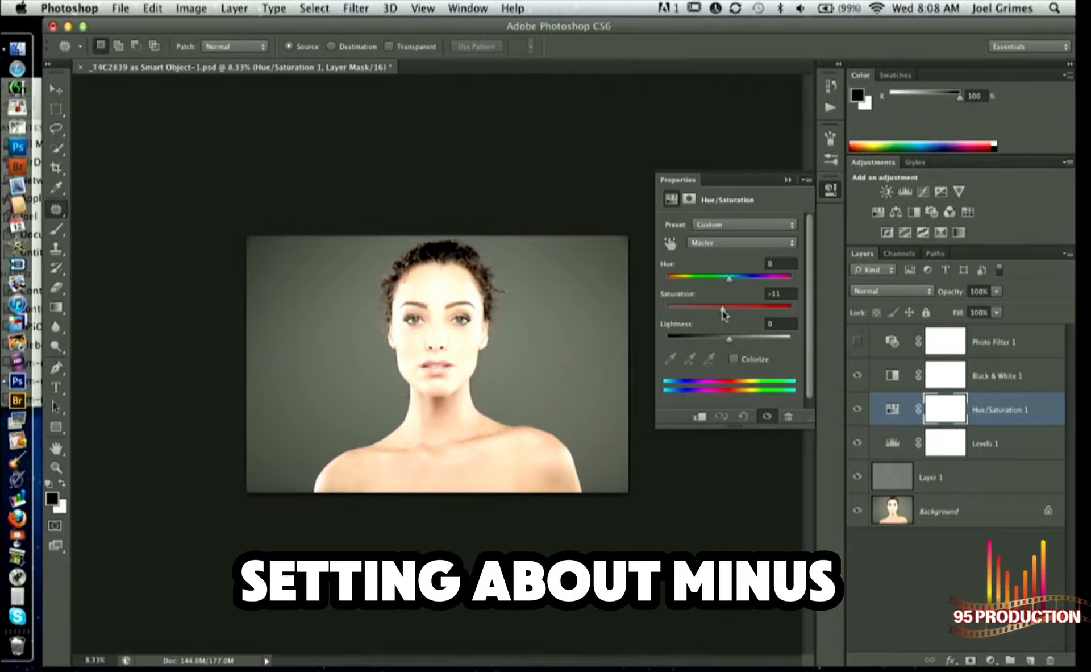
{"action": "left_click_drag", "start_coordinate": [722, 308], "coordinate": [721, 310]}
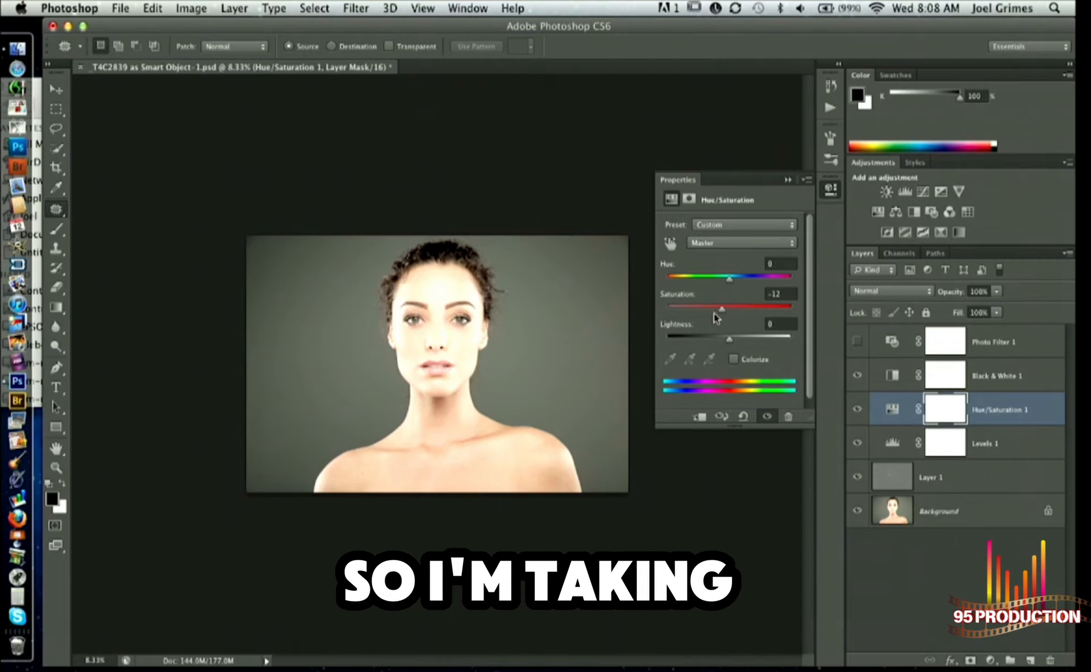
- Lower the saturation of the Reds slightly and set the Yellows saturation to -10 in the Hue/Saturation layer
{"action": "left_click_drag", "start_coordinate": [723, 308], "coordinate": [725, 310]}
{"action": "left_click", "coordinate": [730, 243]}
{"action": "left_click", "coordinate": [730, 257]}
{"action": "left_click", "coordinate": [736, 243]}
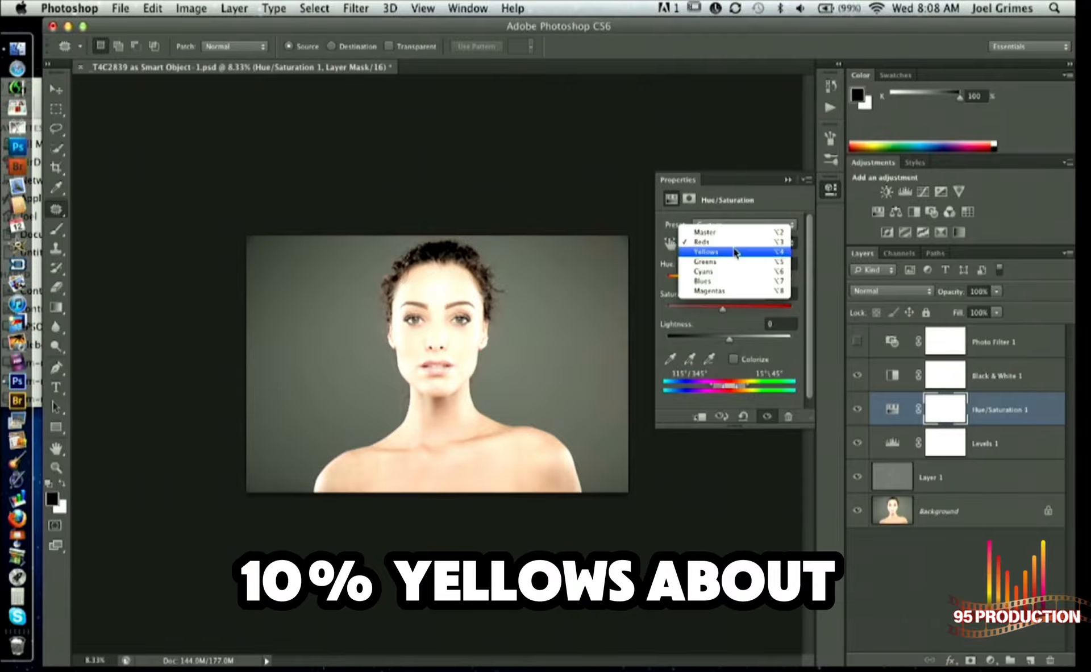
{"action": "left_click", "coordinate": [736, 256]}
{"action": "left_click_drag", "start_coordinate": [728, 309], "coordinate": [722, 311]}
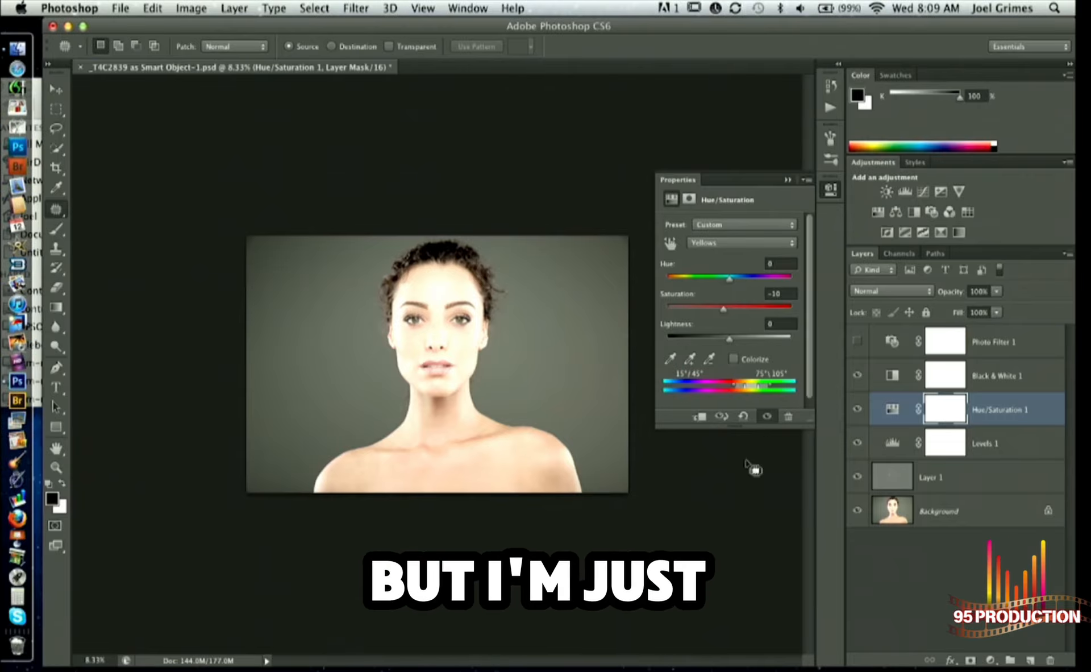
- Show the Photo Filter layer and change it to Cooling Filter (82) with a density of 3%
{"action": "left_click", "coordinate": [857, 341]}
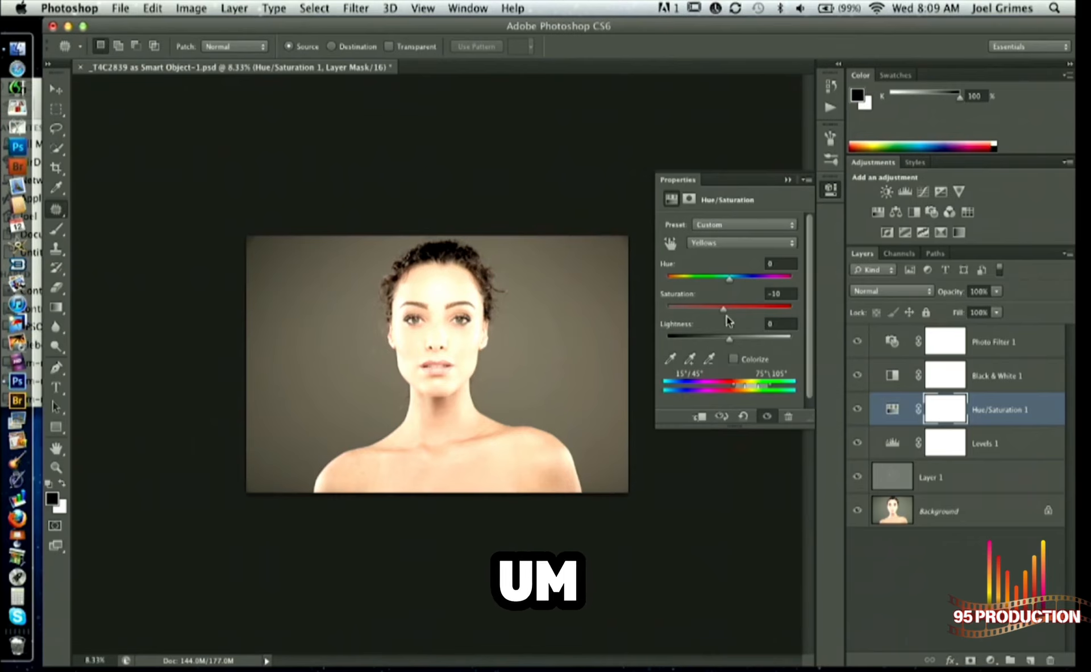
{"action": "left_click", "coordinate": [711, 359]}
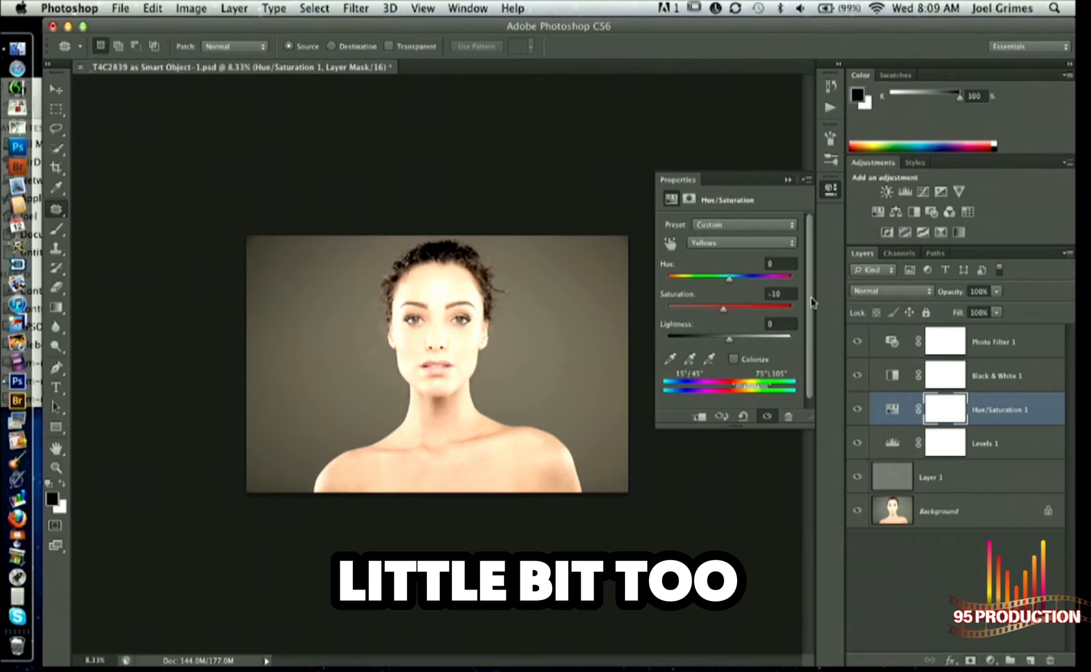
{"action": "left_click", "coordinate": [919, 346]}
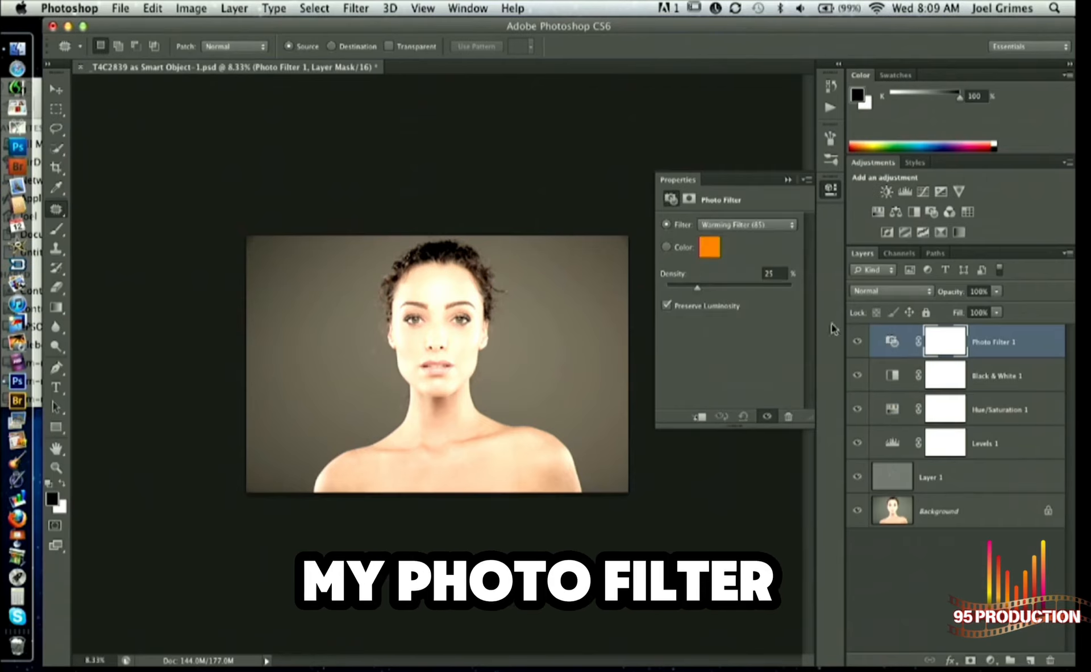
{"action": "left_click", "coordinate": [730, 228]}
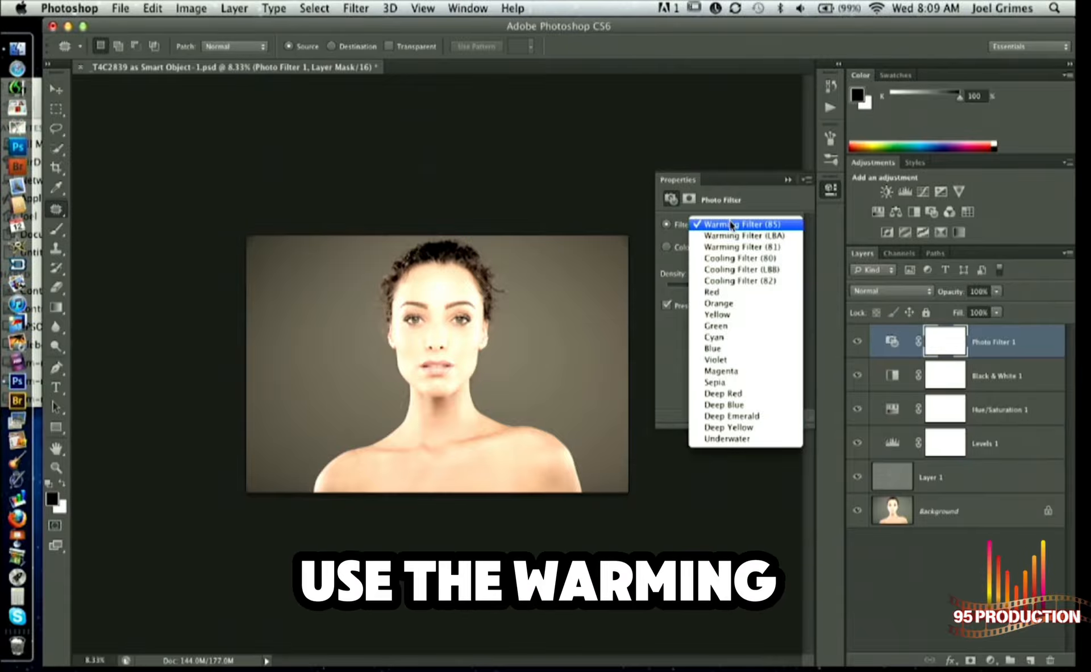
{"action": "left_click", "coordinate": [728, 280]}
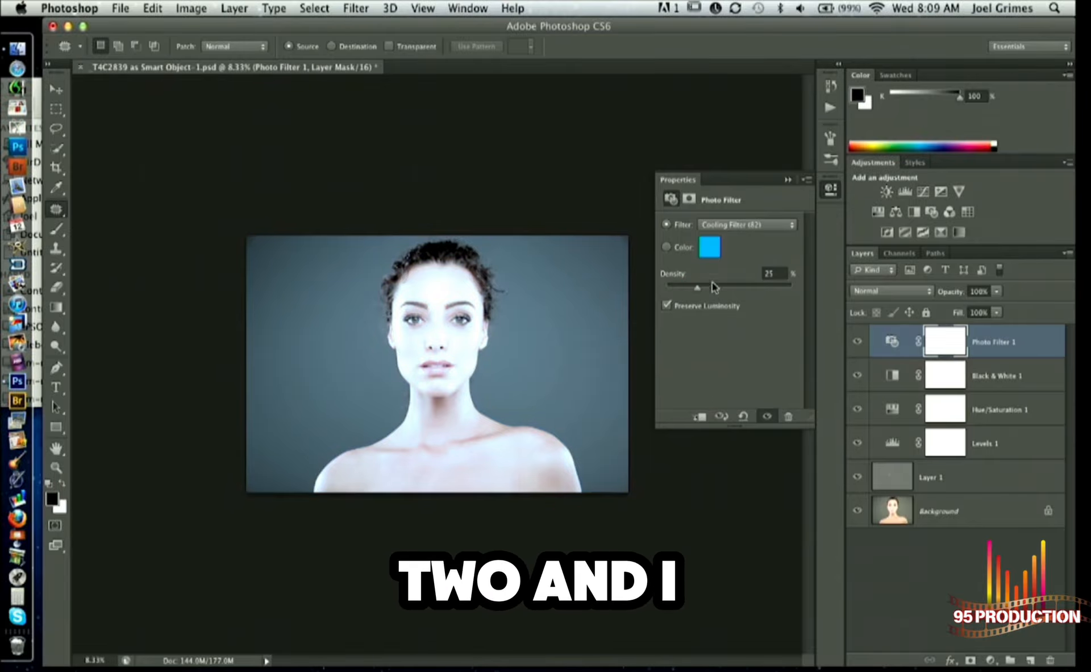
{"action": "left_click_drag", "start_coordinate": [714, 287], "coordinate": [673, 290]}
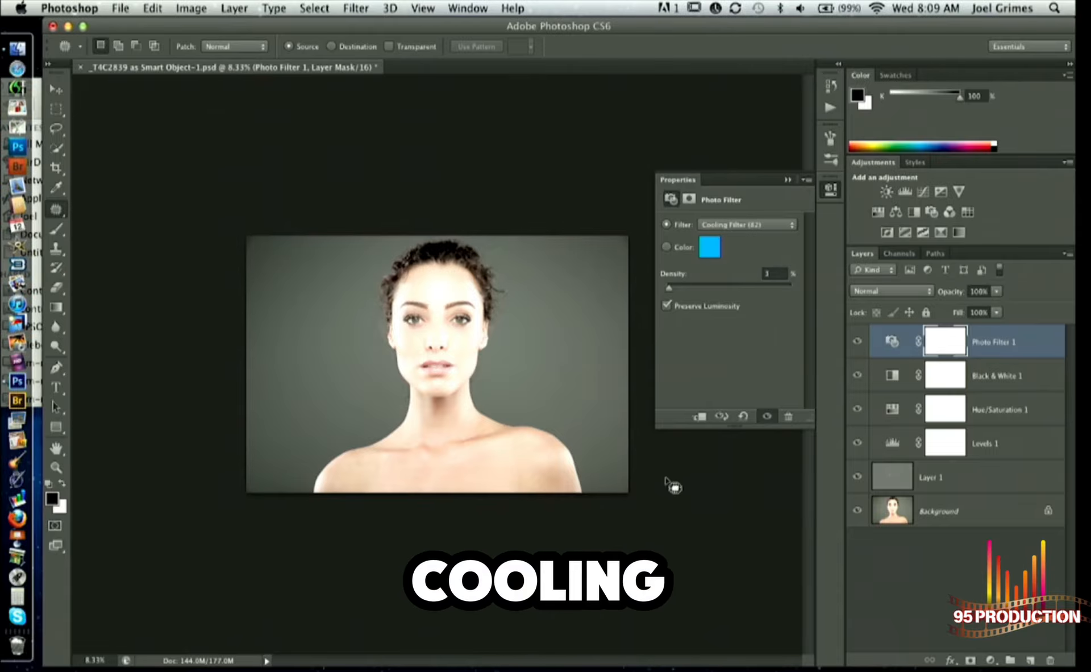
- Set the cooling photo filter's density to 2%
{"action": "key", "text": "super+plus"}
{"action": "key", "text": "super+plus"}
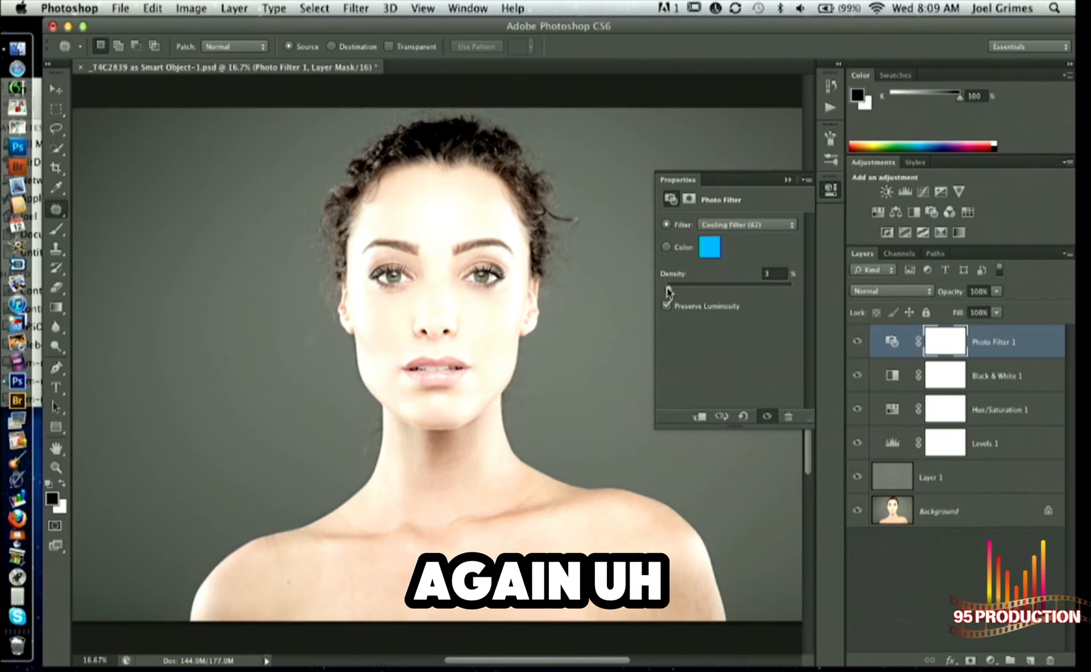
{"action": "double_click", "coordinate": [769, 274]}
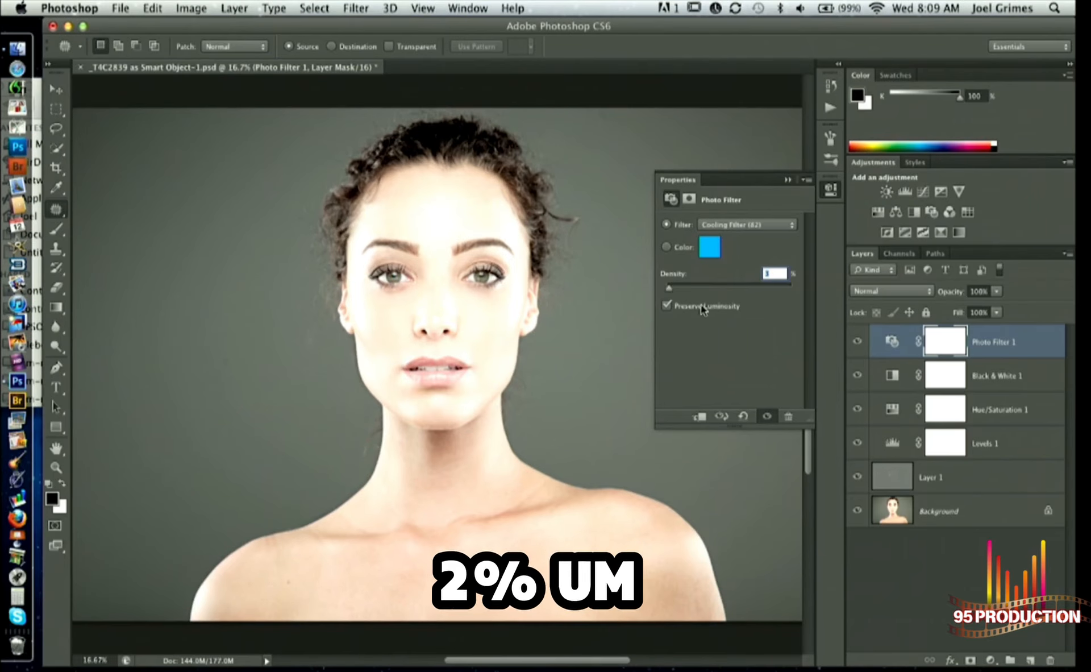
{"action": "type", "text": "2"}
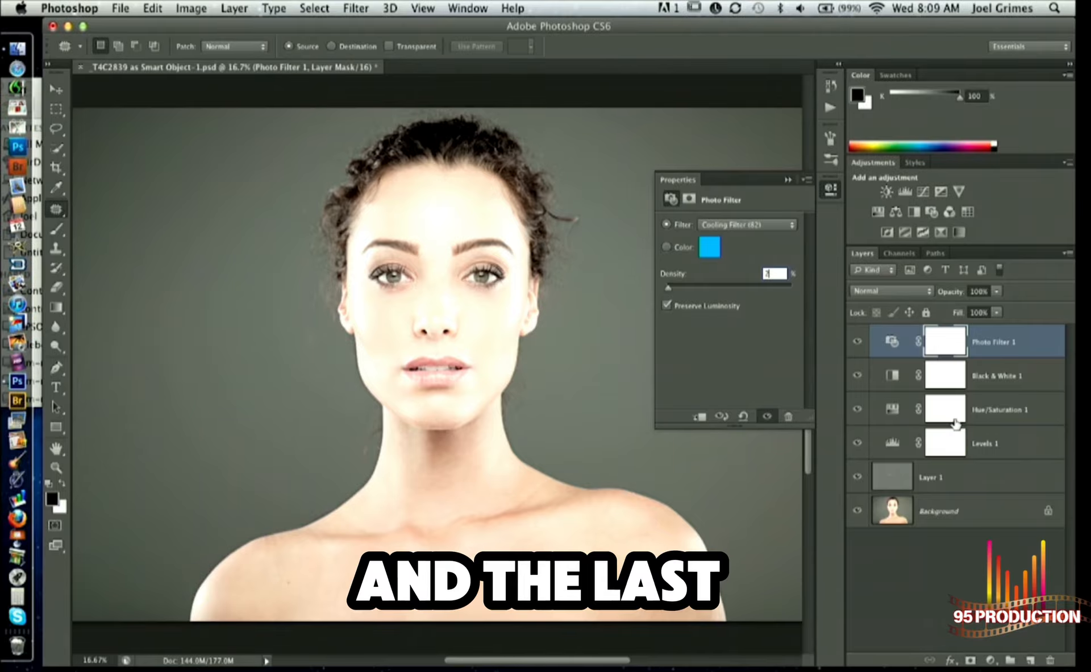
- Open the Background layer in the Liquify filter
{"action": "key", "text": "super+minus"}
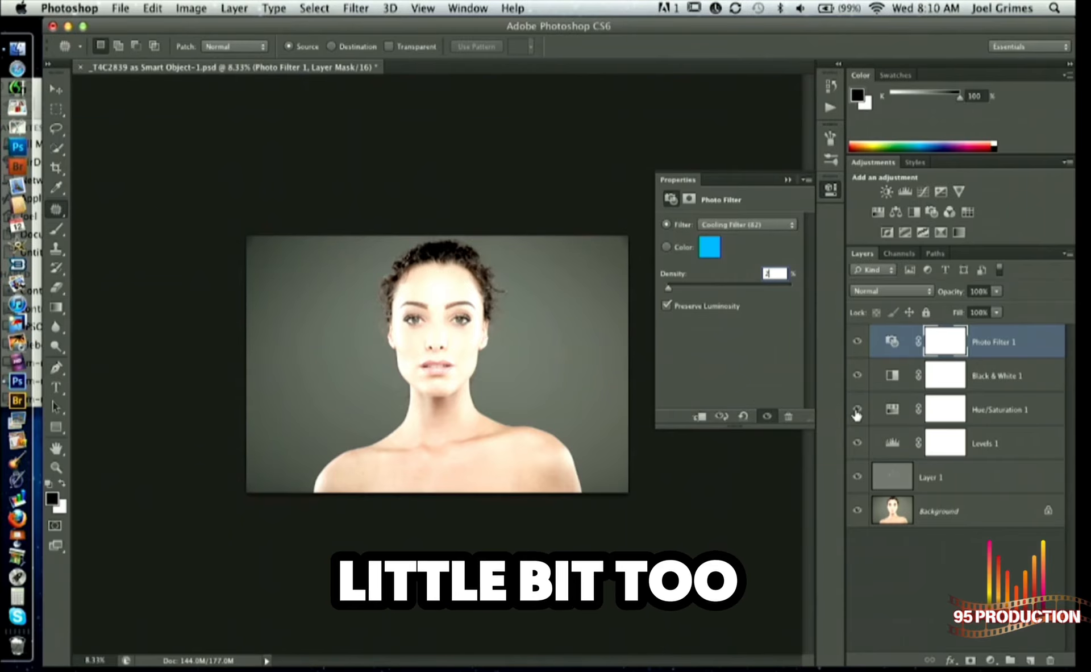
{"action": "left_click", "coordinate": [928, 512]}
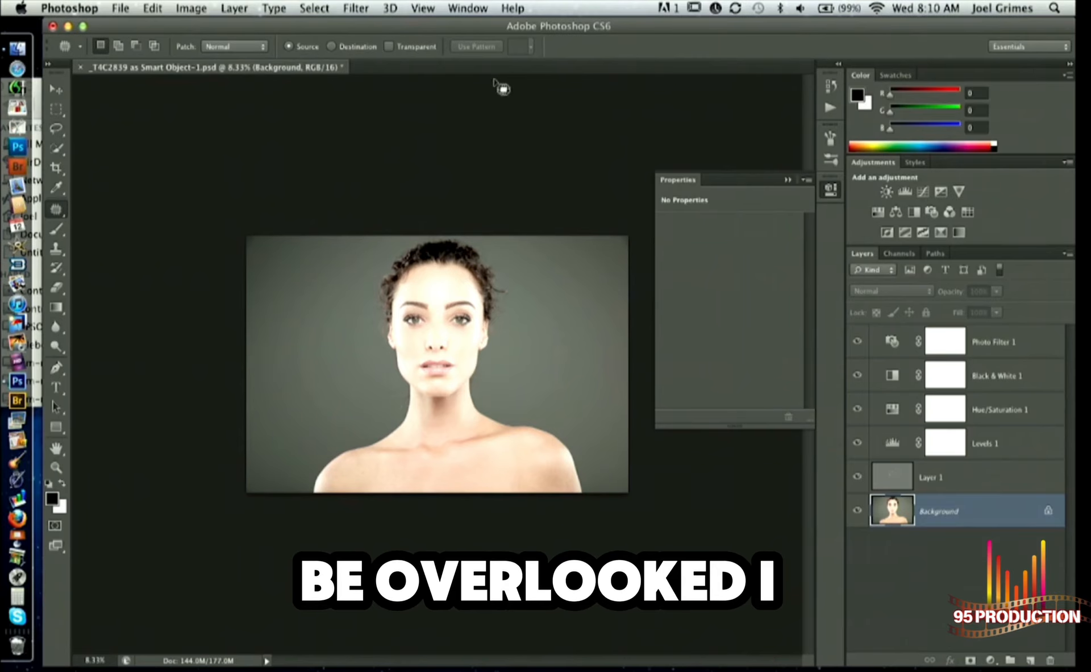
{"action": "left_click", "coordinate": [423, 8]}
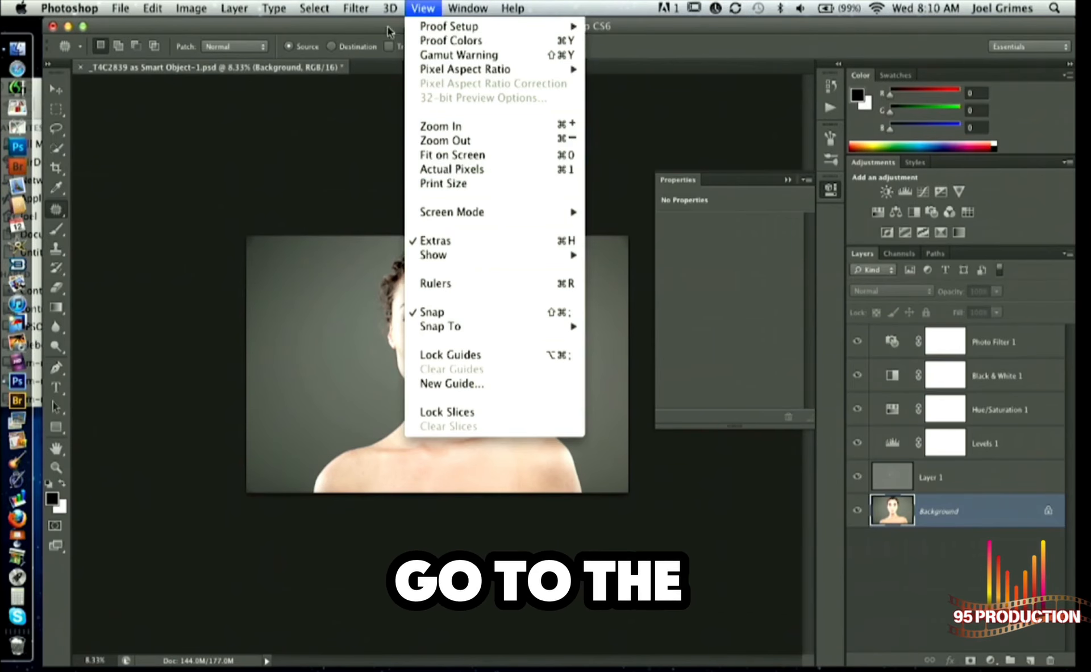
{"action": "mouse_move", "coordinate": [356, 8]}
{"action": "left_click", "coordinate": [370, 127]}
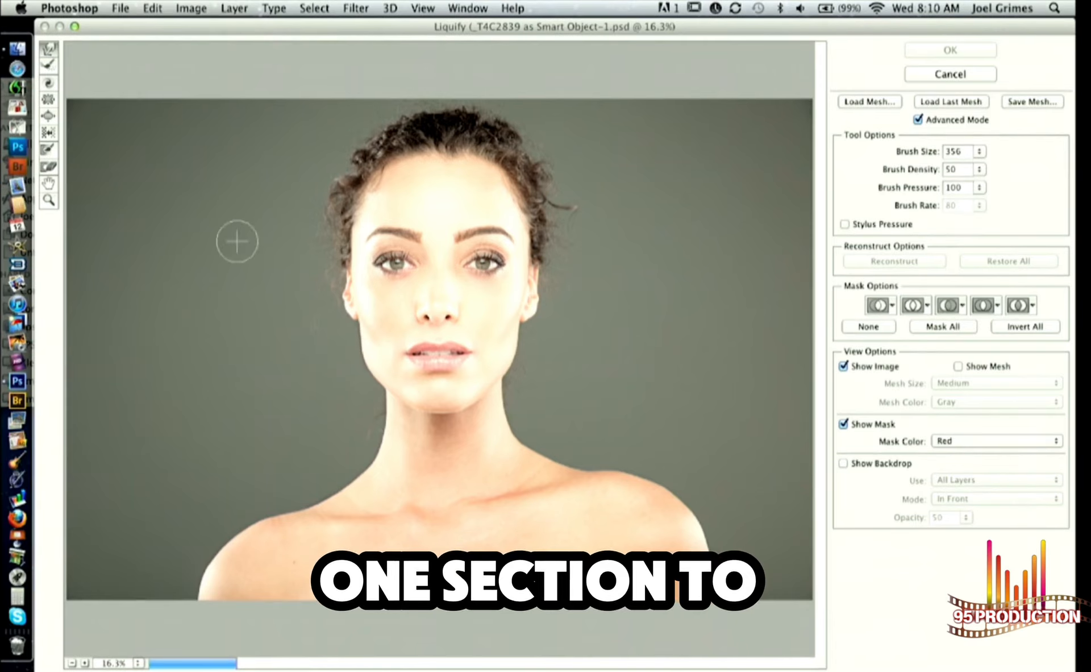
- Paint a freeze mask with the 356 brush over both cheeks, the sides of the mouth and around the forehead's hairline
{"action": "left_click", "coordinate": [49, 150]}
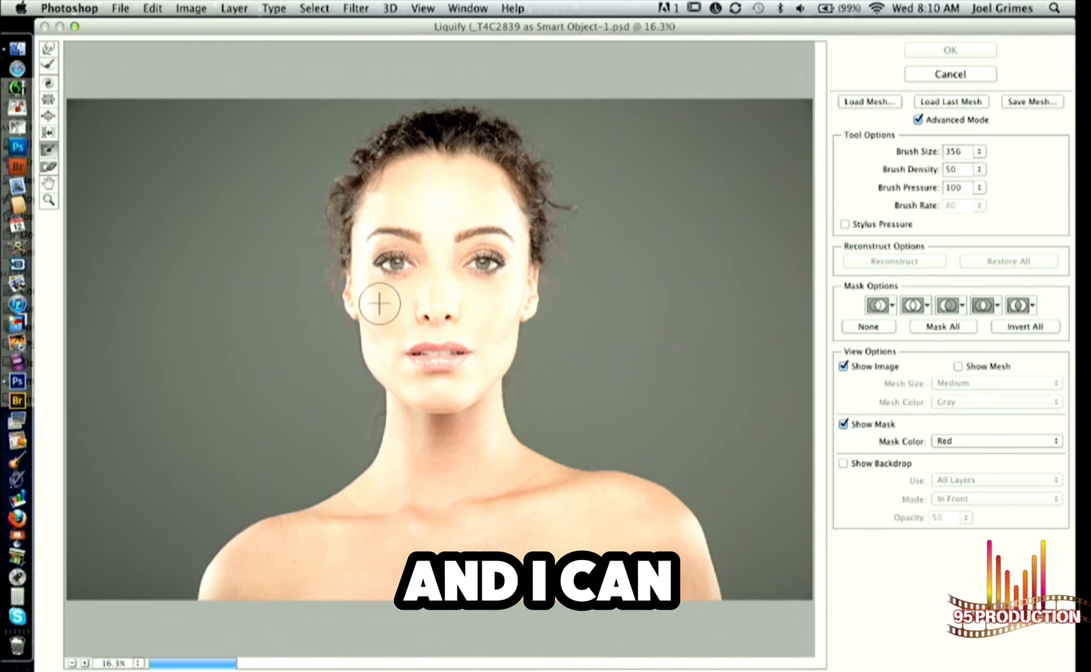
{"action": "mouse_move", "coordinate": [376, 277]}
{"action": "left_mouse_down"}
{"action": "mouse_move", "coordinate": [385, 348]}
{"action": "mouse_move", "coordinate": [411, 377]}
{"action": "left_mouse_up"}
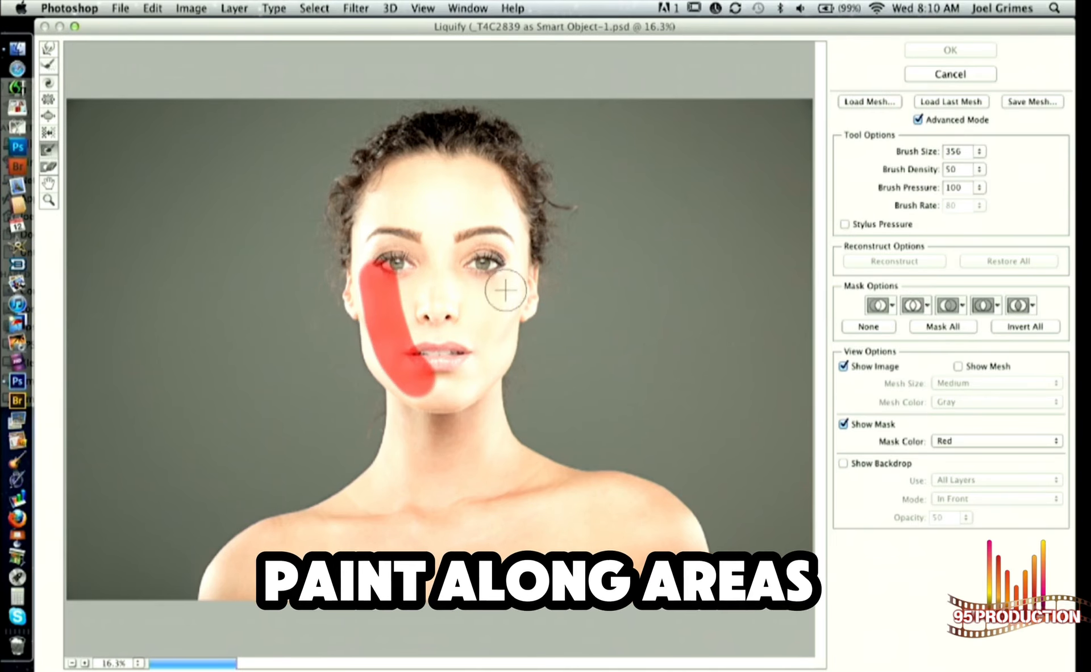
{"action": "left_click_drag", "start_coordinate": [498, 266], "coordinate": [495, 335]}
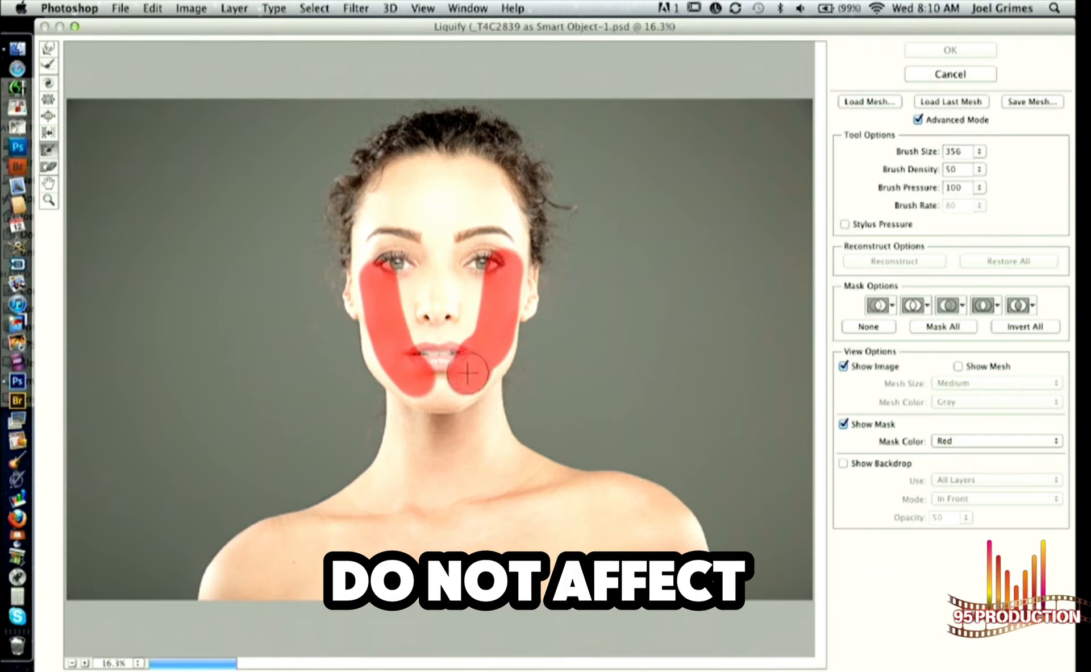
{"action": "mouse_move", "coordinate": [520, 233]}
{"action": "left_mouse_down"}
{"action": "mouse_move", "coordinate": [509, 183]}
{"action": "mouse_move", "coordinate": [472, 154]}
{"action": "mouse_move", "coordinate": [404, 175]}
{"action": "mouse_move", "coordinate": [367, 230]}
{"action": "left_mouse_up"}
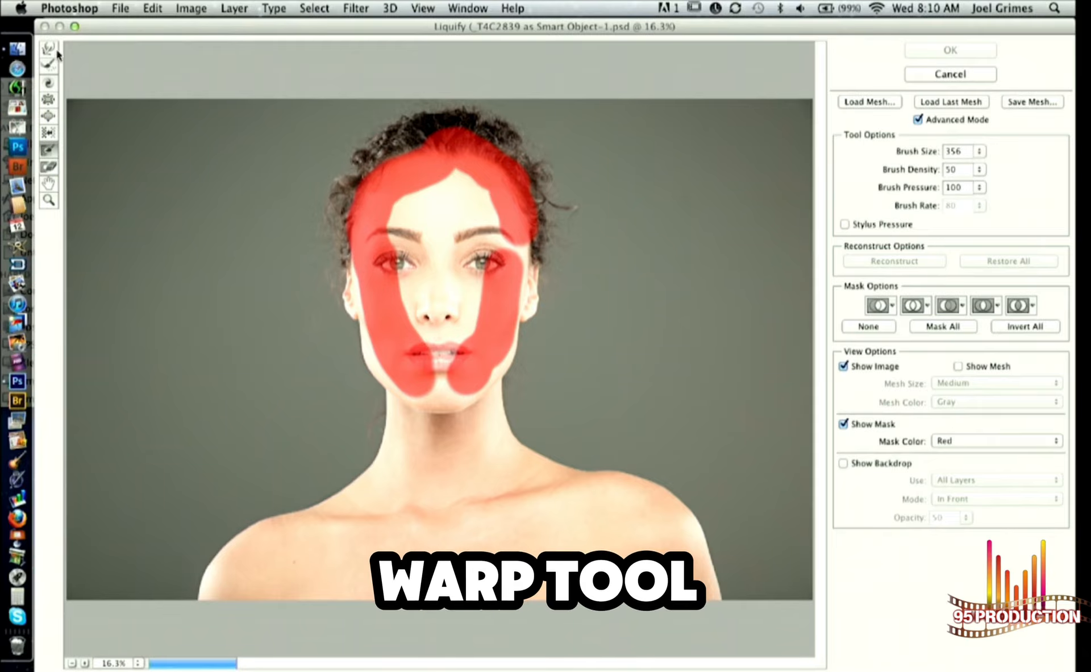
- Reshape the jawline with the Forward Warp tool at brush size 644, and push in the outer hair with the brush set to 568
{"action": "left_click_drag", "start_coordinate": [908, 153], "coordinate": [915, 152]}
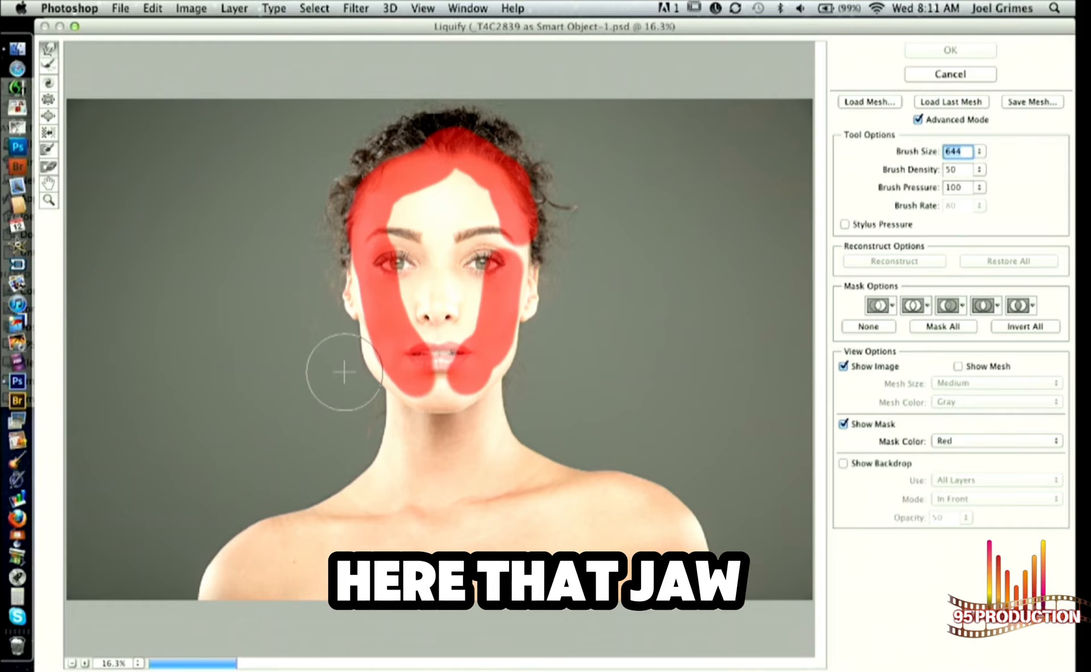
{"action": "left_click_drag", "start_coordinate": [346, 370], "coordinate": [338, 358]}
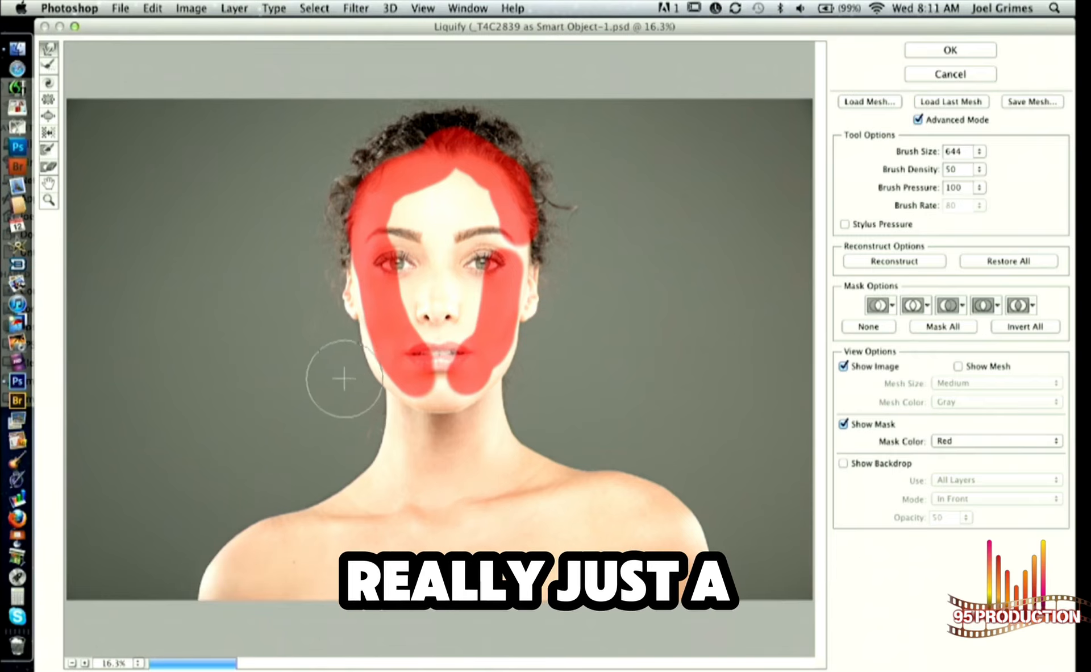
{"action": "left_click_drag", "start_coordinate": [912, 162], "coordinate": [898, 156]}
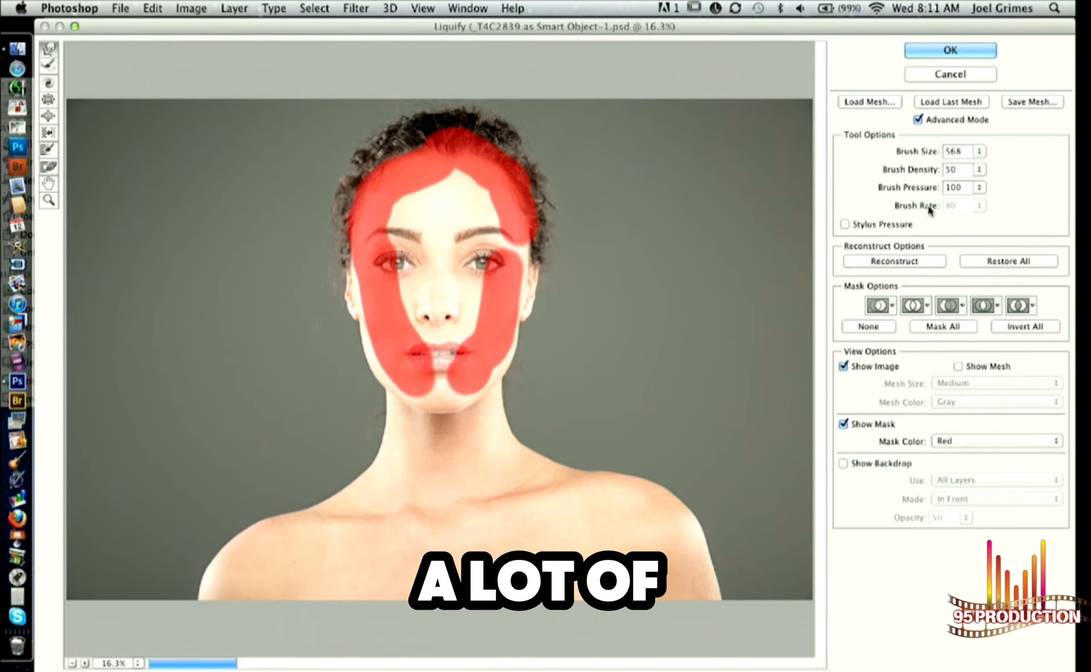
- Reshape the sides of the nose with the Forward Warp tool at brush size 302 and apply the Liquify changes
{"action": "left_click_drag", "start_coordinate": [919, 159], "coordinate": [831, 153]}
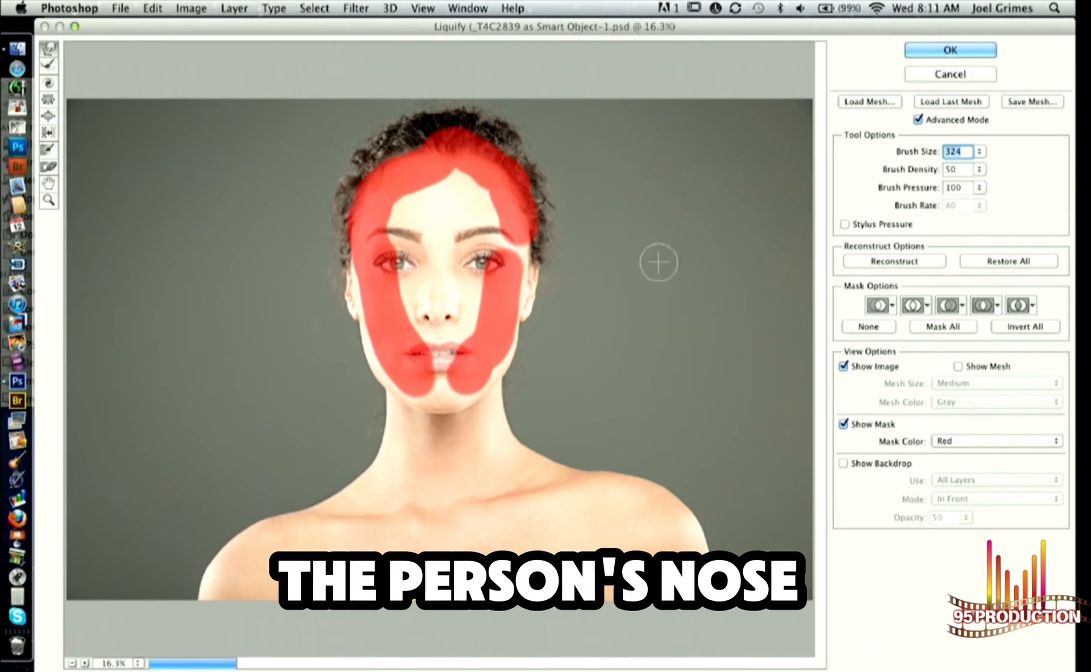
{"action": "key", "text": "super+plus"}
{"action": "key", "text": "super+plus"}
{"action": "key", "text": "super+plus"}
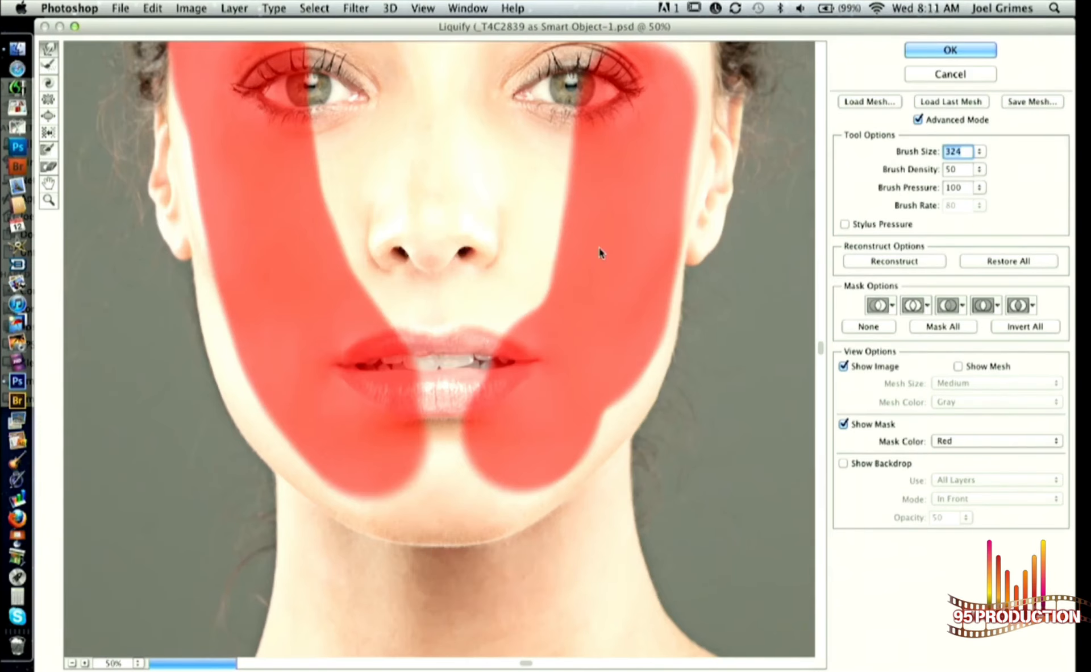
{"action": "mouse_move", "coordinate": [555, 363]}
{"action": "left_mouse_down"}
{"action": "mouse_move", "coordinate": [504, 504]}
{"action": "mouse_move", "coordinate": [493, 499]}
{"action": "left_mouse_up"}
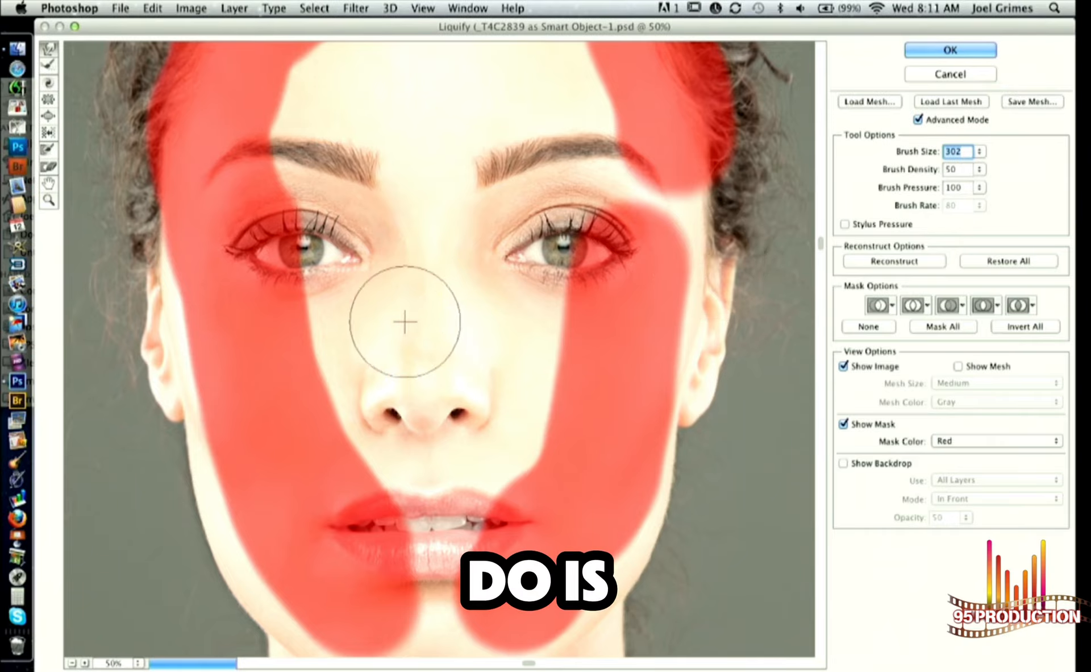
{"action": "left_click_drag", "start_coordinate": [360, 341], "coordinate": [469, 334]}
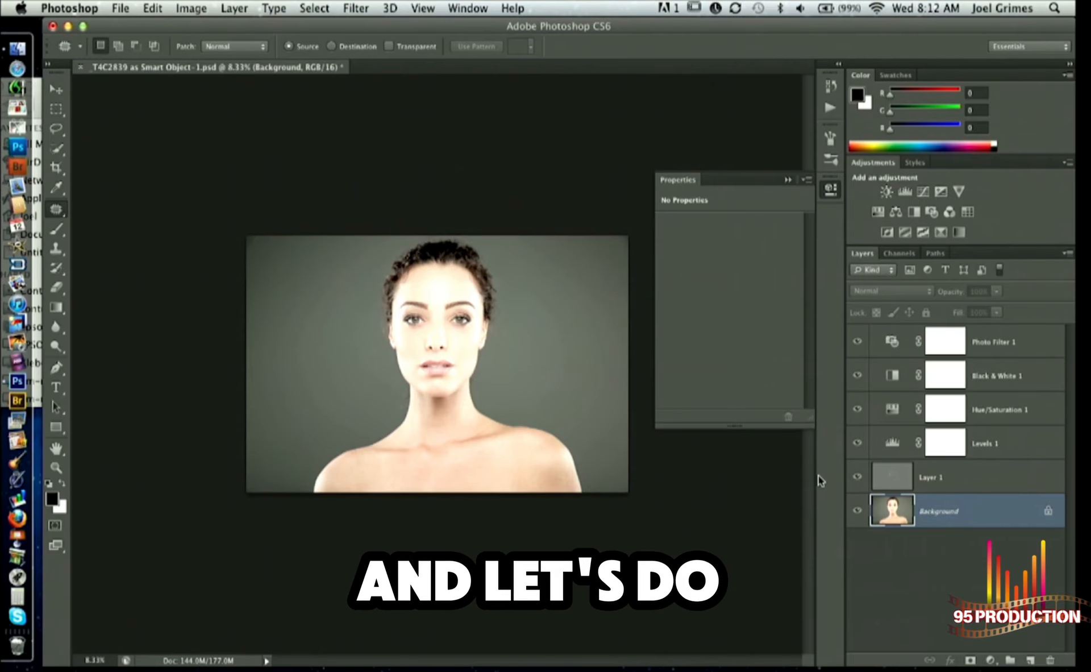
- Hide the interface panels and enlarge the portrait to 25% to examine the retouched face
{"action": "key", "text": "Tab"}
{"action": "key", "text": "super+equal"}
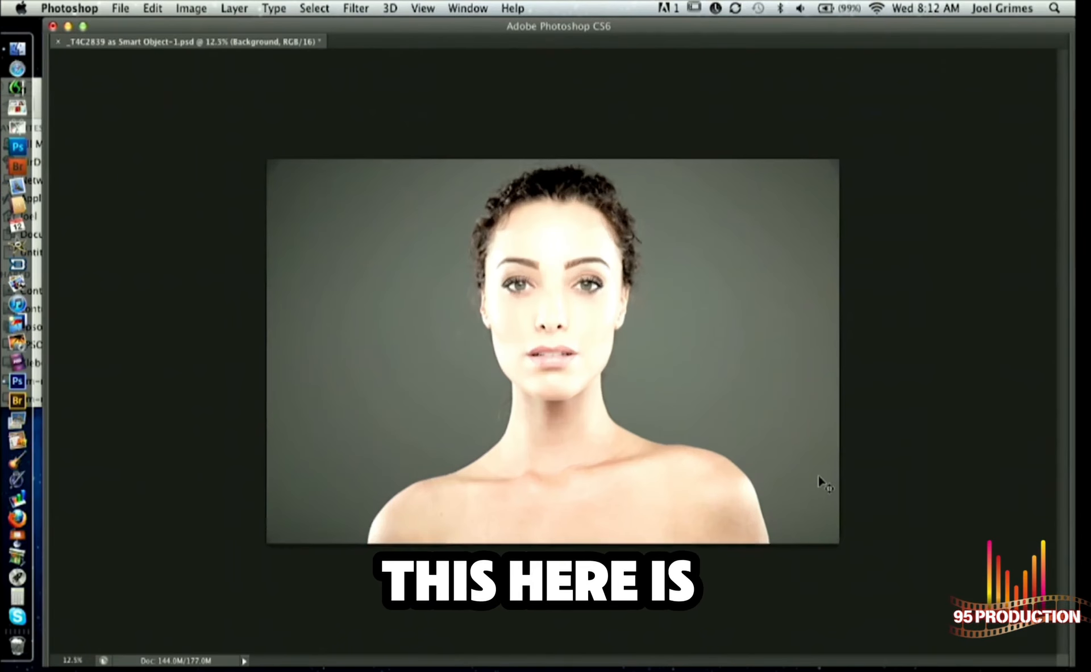
{"action": "key", "text": "super+equal"}
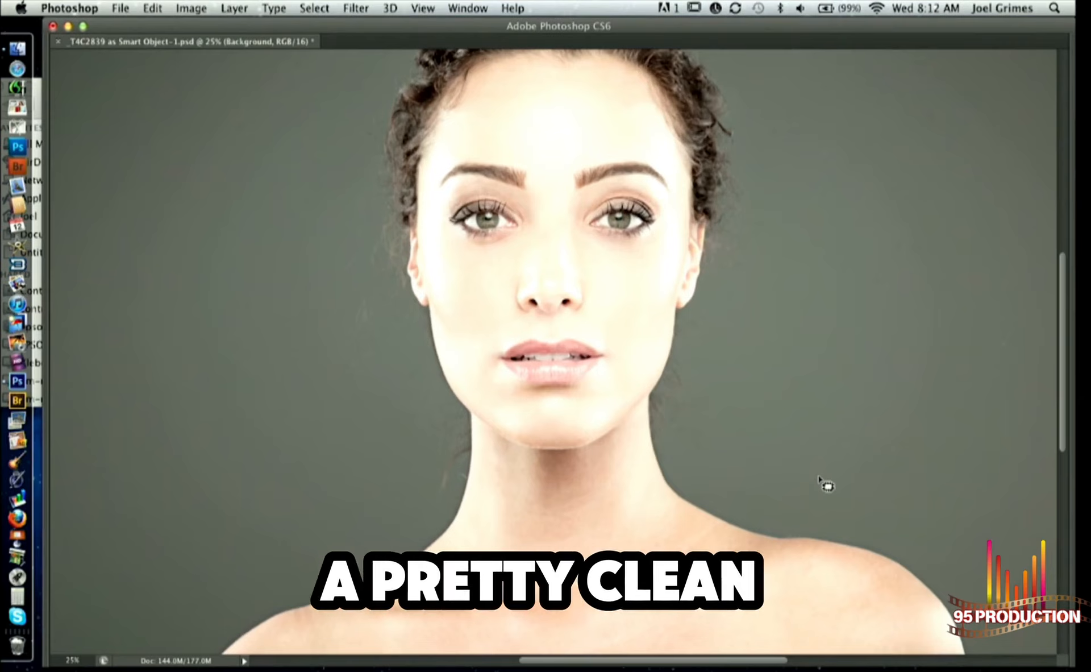